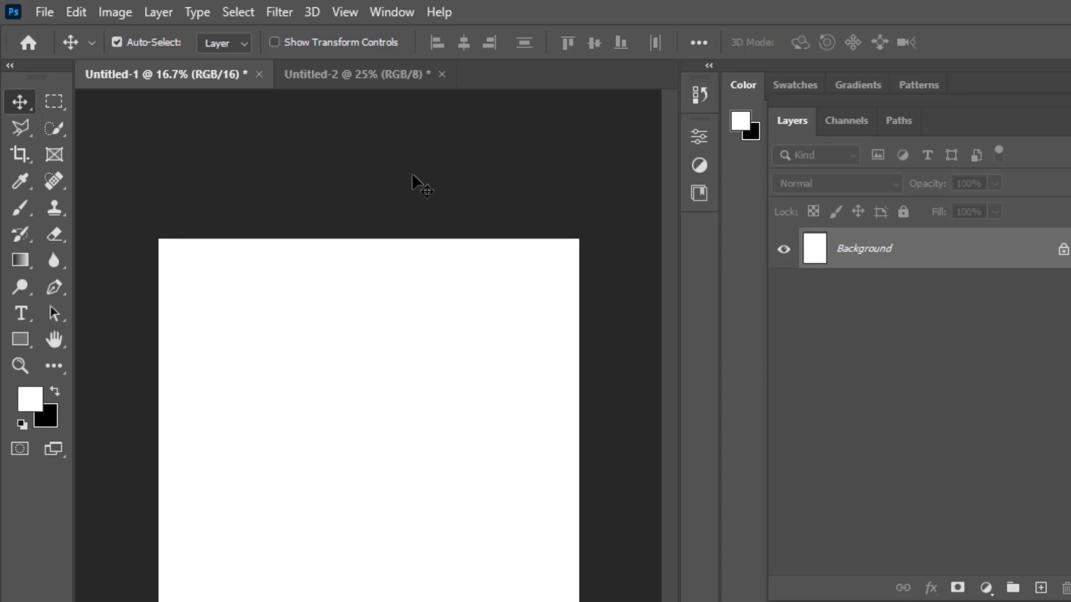
Step: Place the derek-story night stadium photo and stretch it edge to edge across the canvas
key("ctrl+plus")
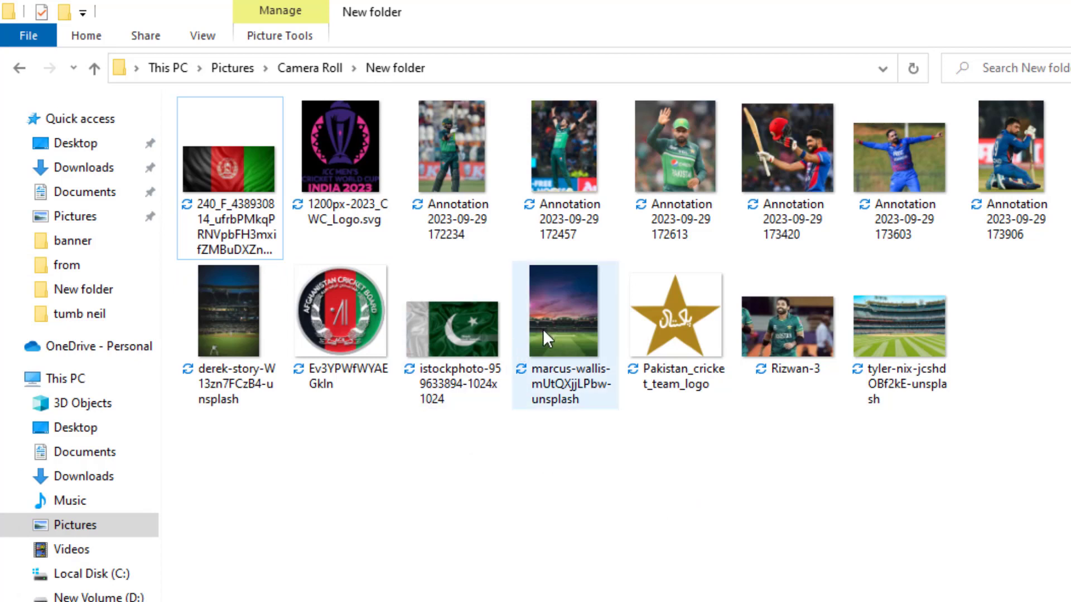
left_click_drag(544, 329, 624, 588)
left_click_drag(229, 317, 468, 502)
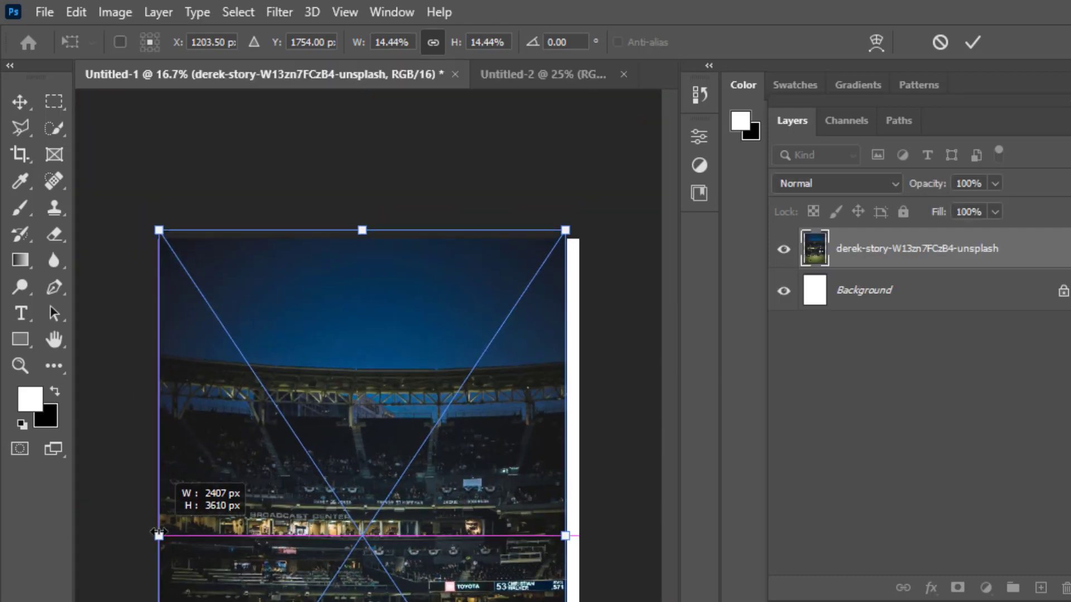
left_click_drag(168, 529, 159, 531)
left_click_drag(565, 533, 578, 534)
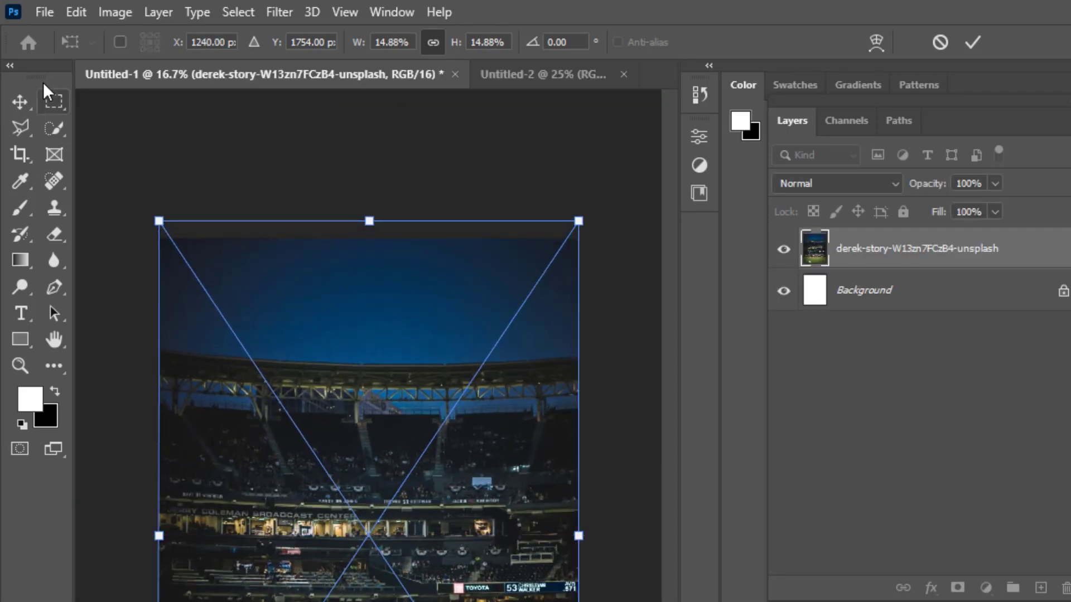
left_click(18, 95)
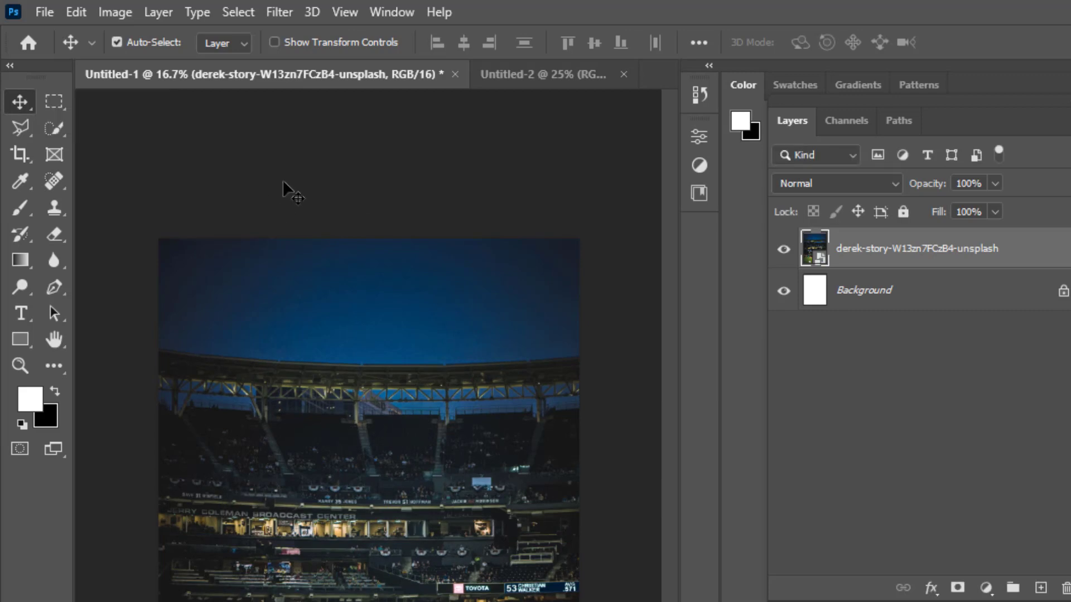
key("ctrl+plus")
Step: Add a new layer above the stadium photo and choose a blue-cyan gradient preset
left_click(889, 266)
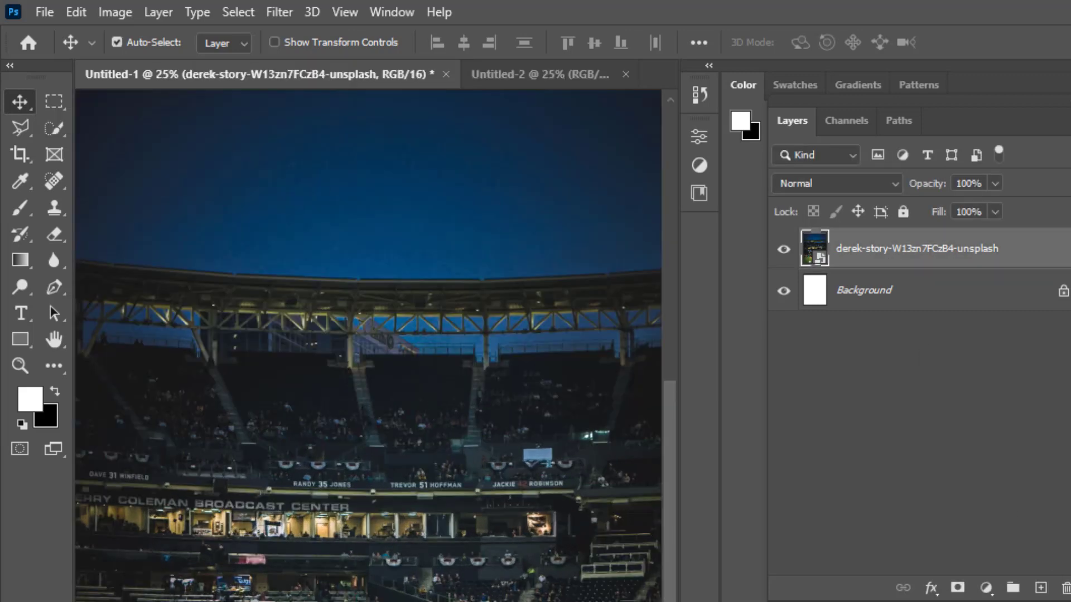
left_click(1041, 588)
key("g")
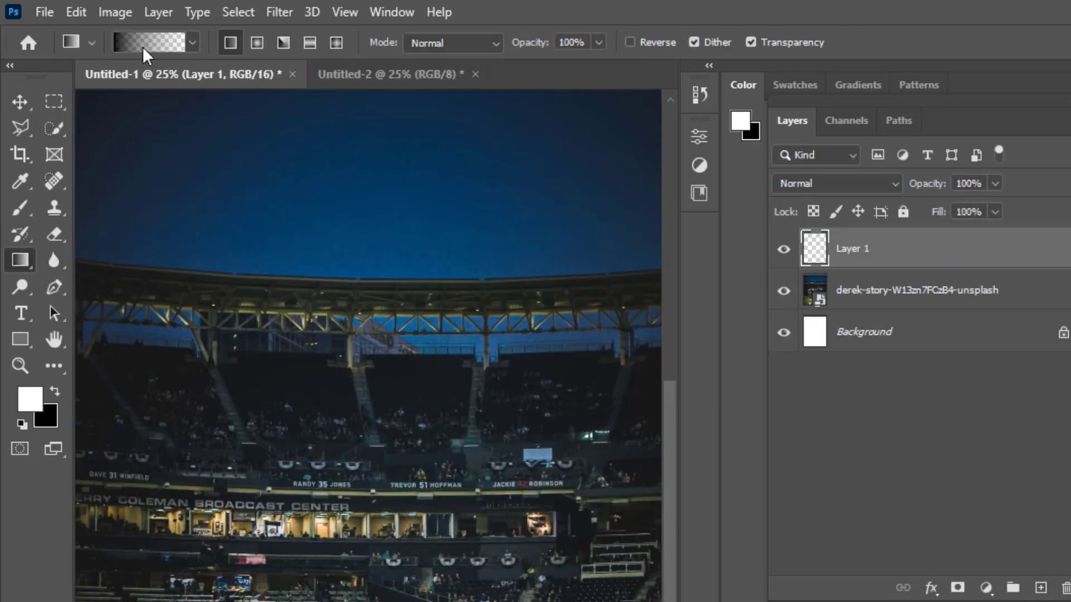
left_click(192, 43)
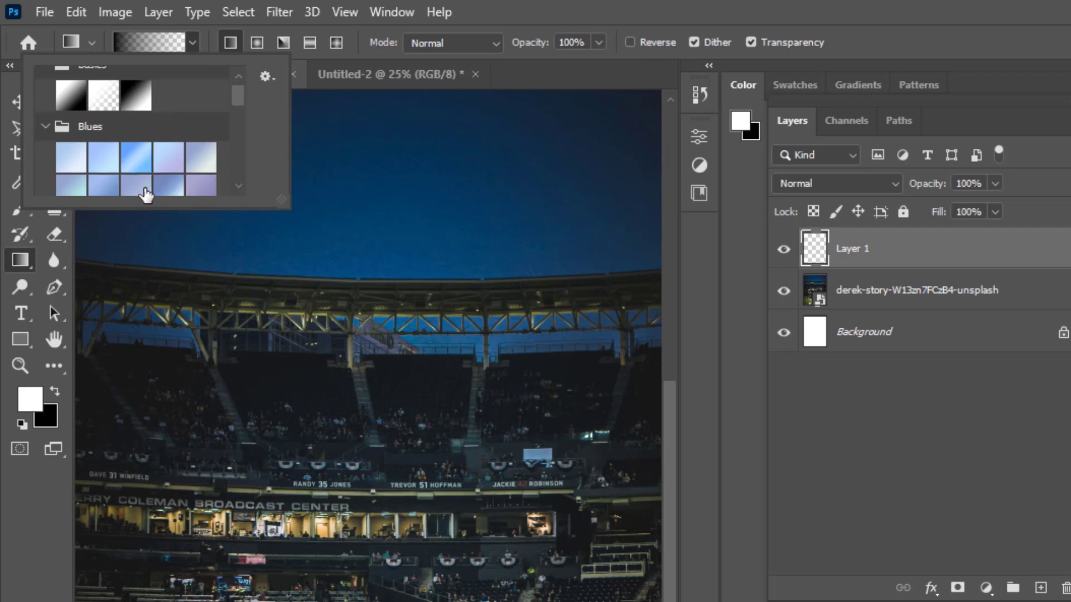
scroll(148, 192, "down", 3)
scroll(148, 196, "down", 2)
left_click(136, 141)
left_click(164, 38)
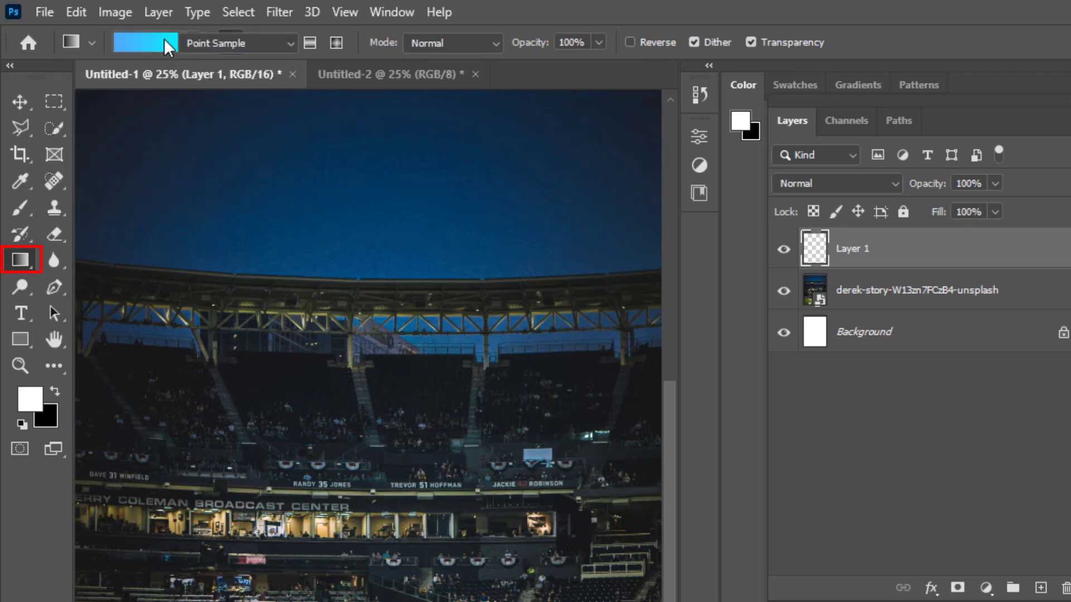
left_click(564, 170)
Step: Fill Layer 1 with the cyan-blue gradient from bottom to top and blend it in Screen mode
scroll(558, 323, "down", 3)
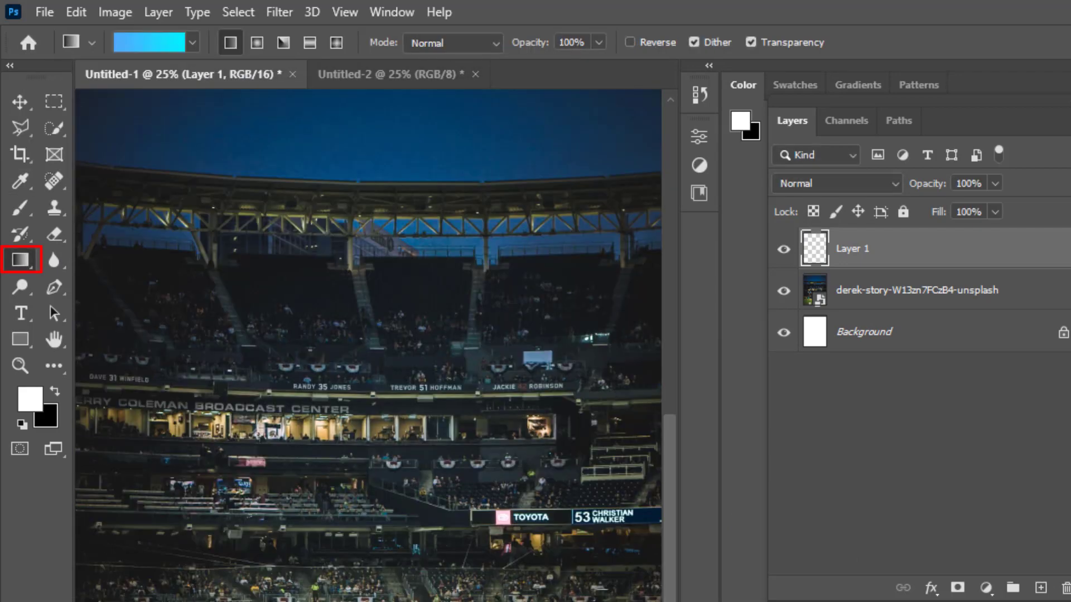
left_click_drag(402, 591, 371, 80)
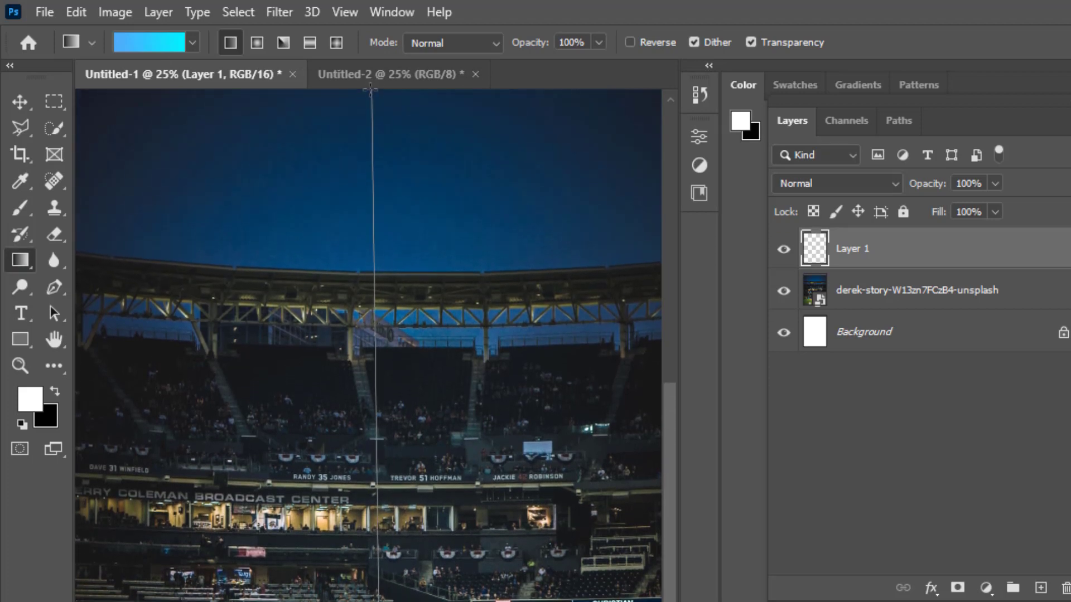
left_click_drag(371, 81, 383, 179)
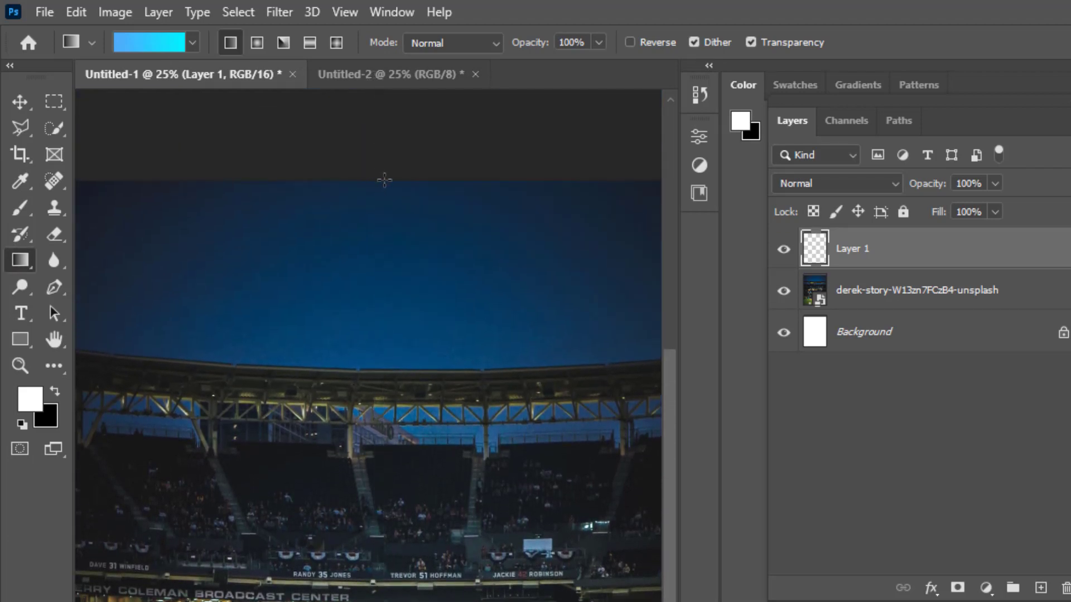
left_click(21, 102)
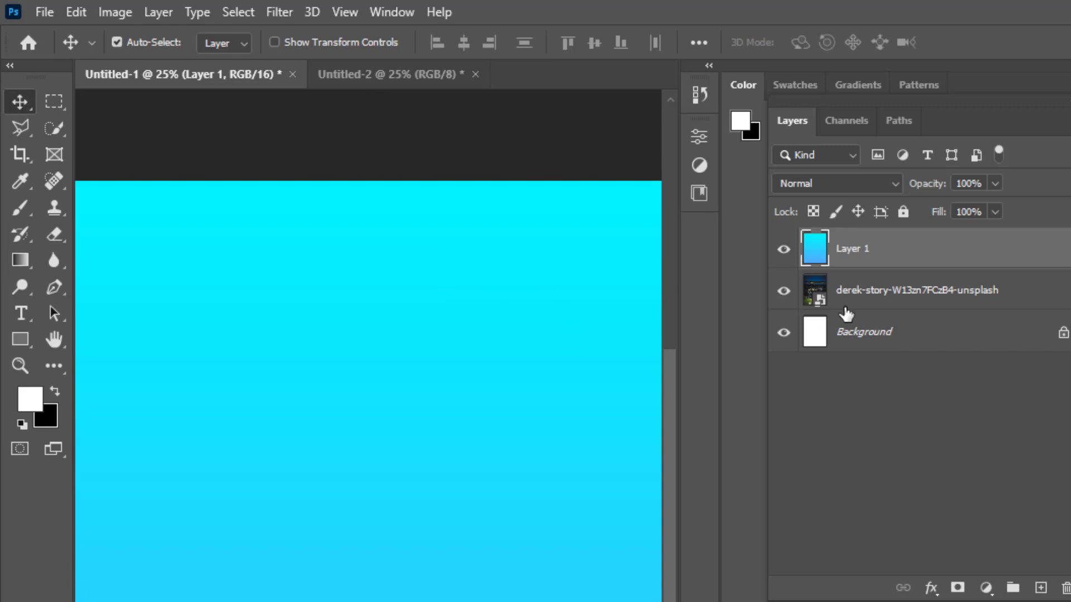
left_click(858, 179)
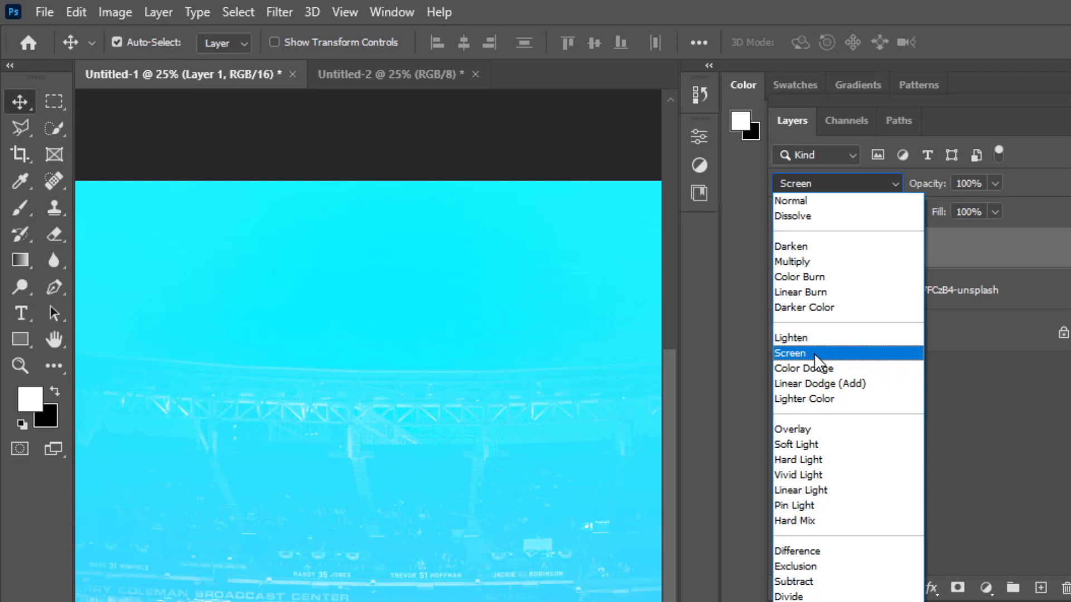
left_click(815, 355)
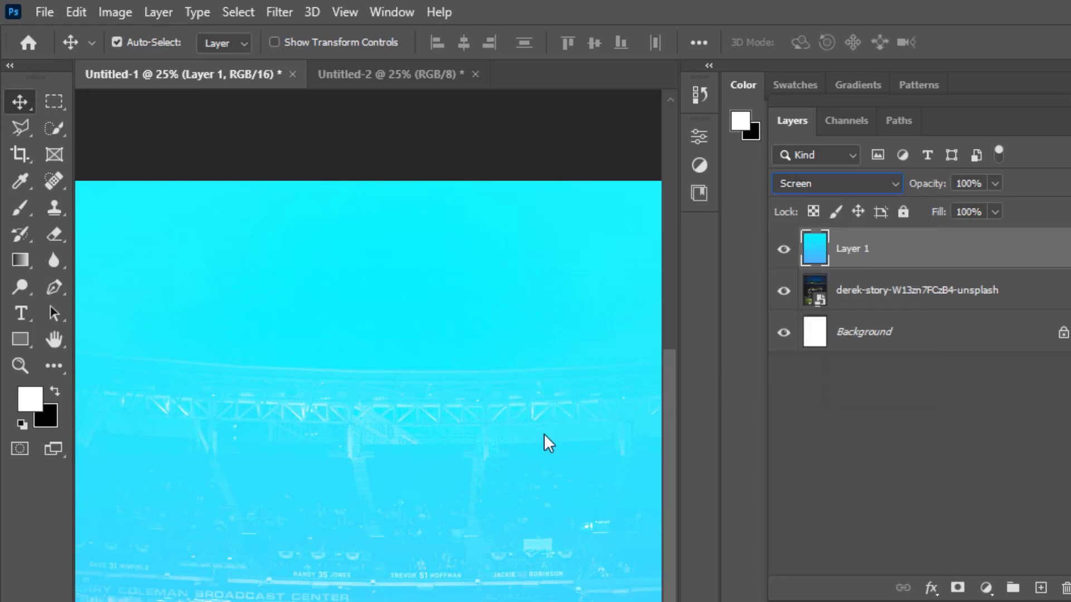
left_click(439, 139)
Step: Add a new empty Layer 2 above Layer 1
scroll(439, 138, "down", 1)
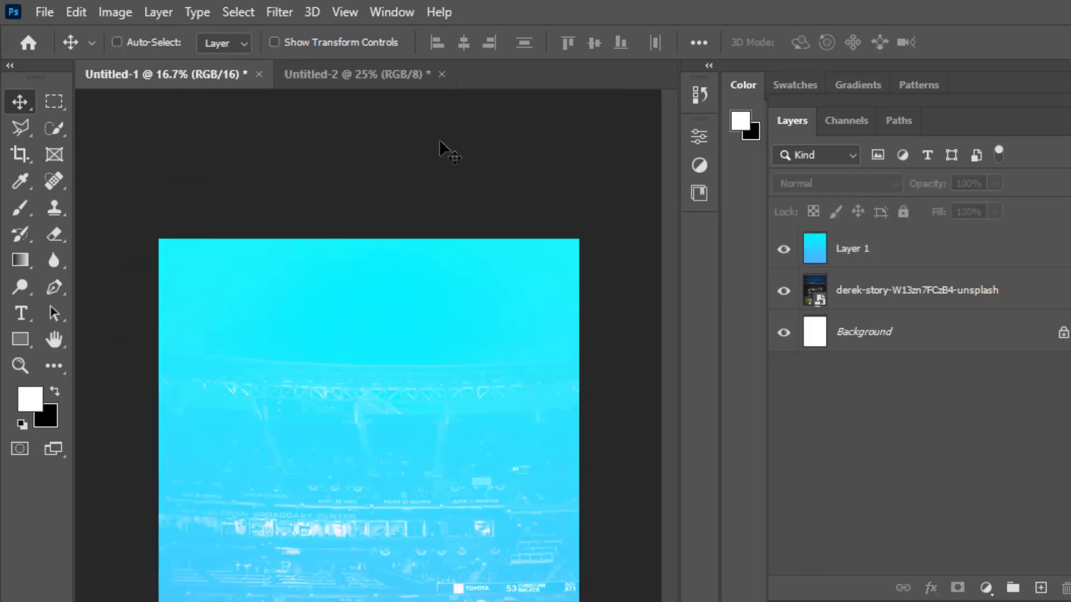
scroll(439, 139, "up", 1)
scroll(440, 139, "down", 1)
scroll(439, 139, "up", 1)
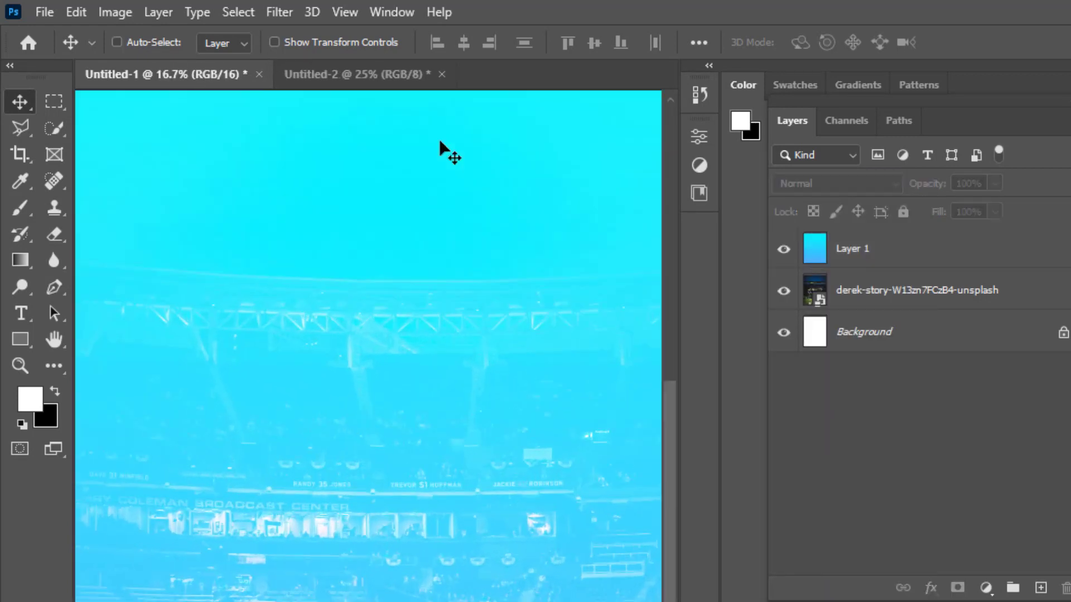
scroll(446, 591, "down", 1)
scroll(446, 596, "up", 1)
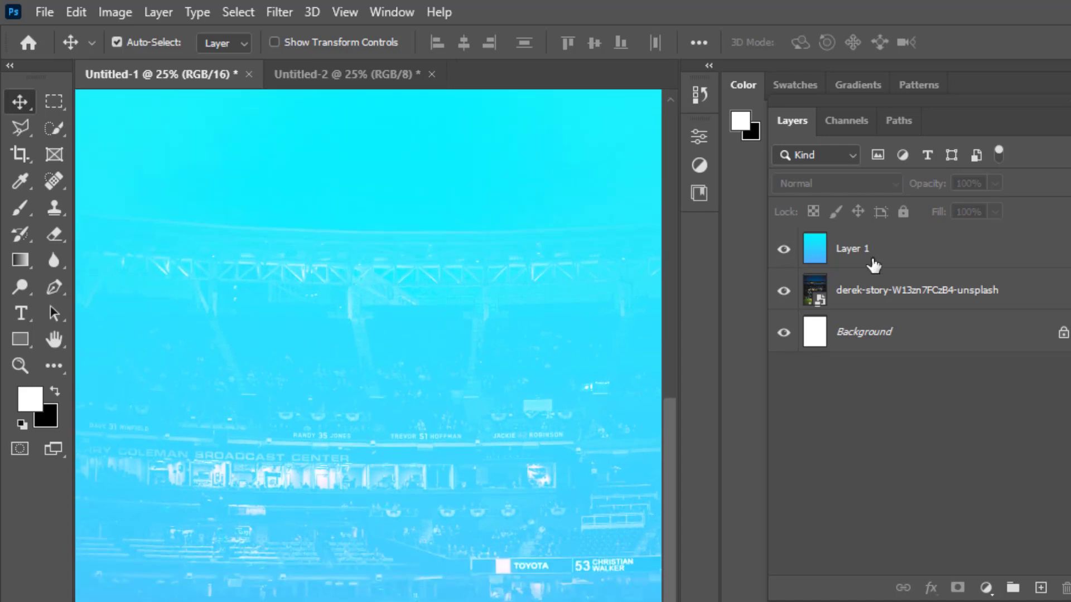
left_click(849, 261)
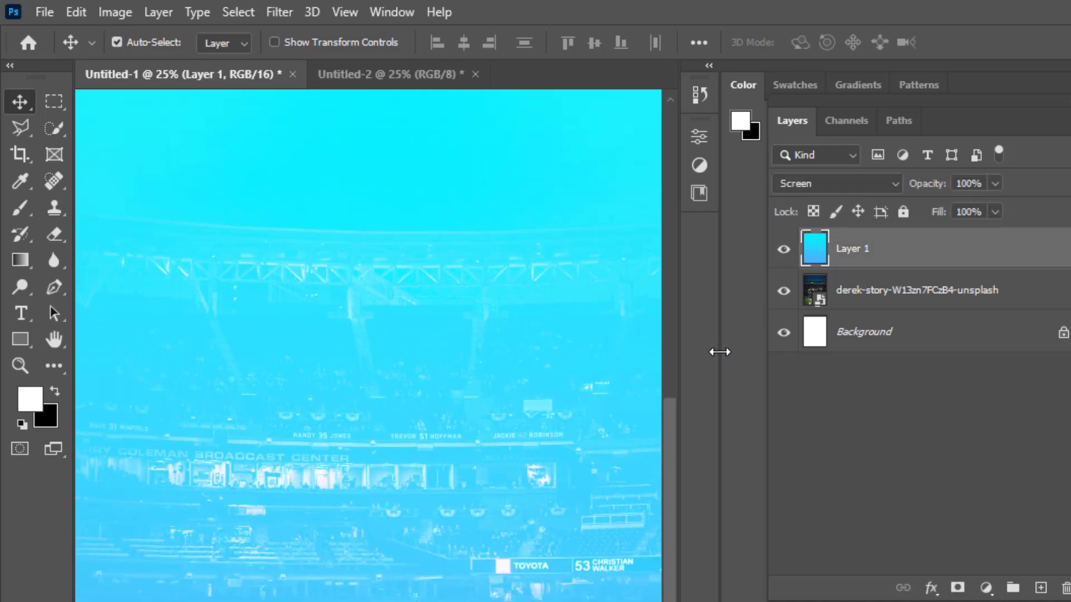
left_click(1041, 588)
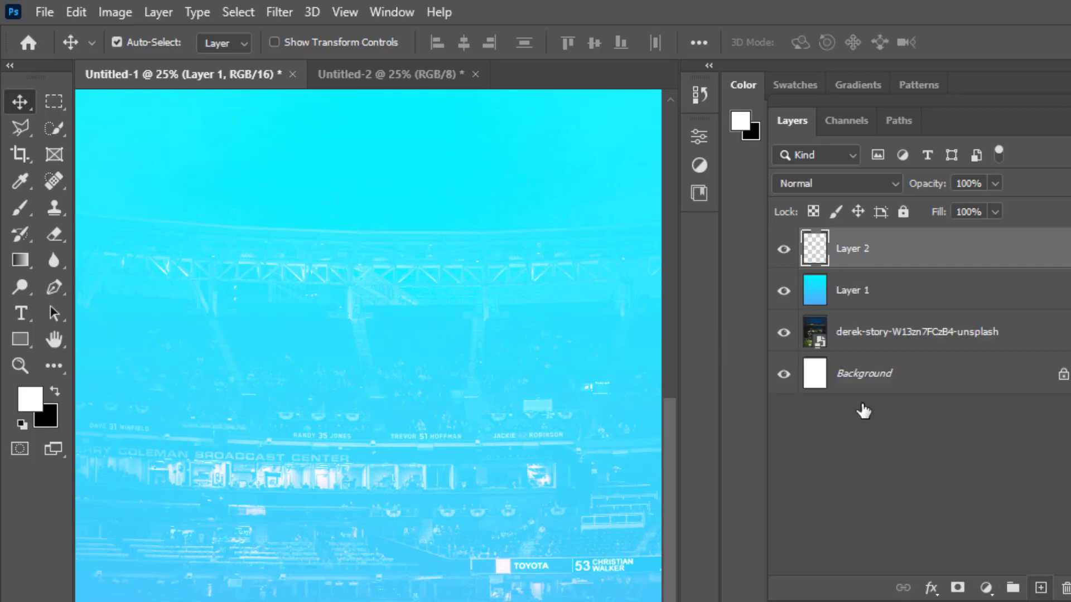
Step: Draw a white-to-transparent gradient rising from the bottom of the poster
left_click(19, 261)
left_click(192, 41)
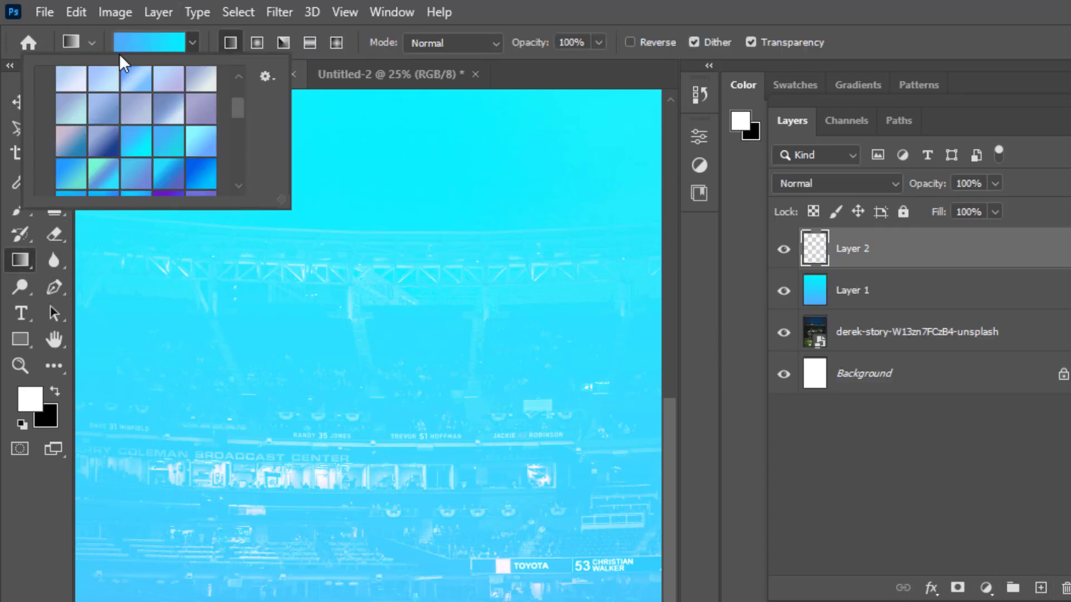
scroll(105, 164, "up", 3)
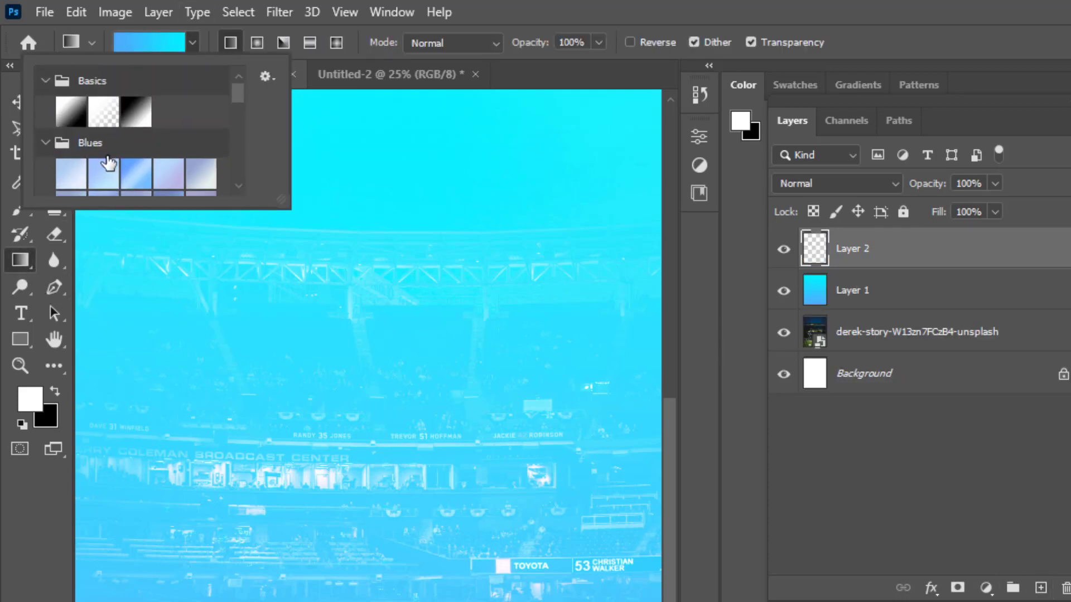
left_click(103, 111)
key("Return")
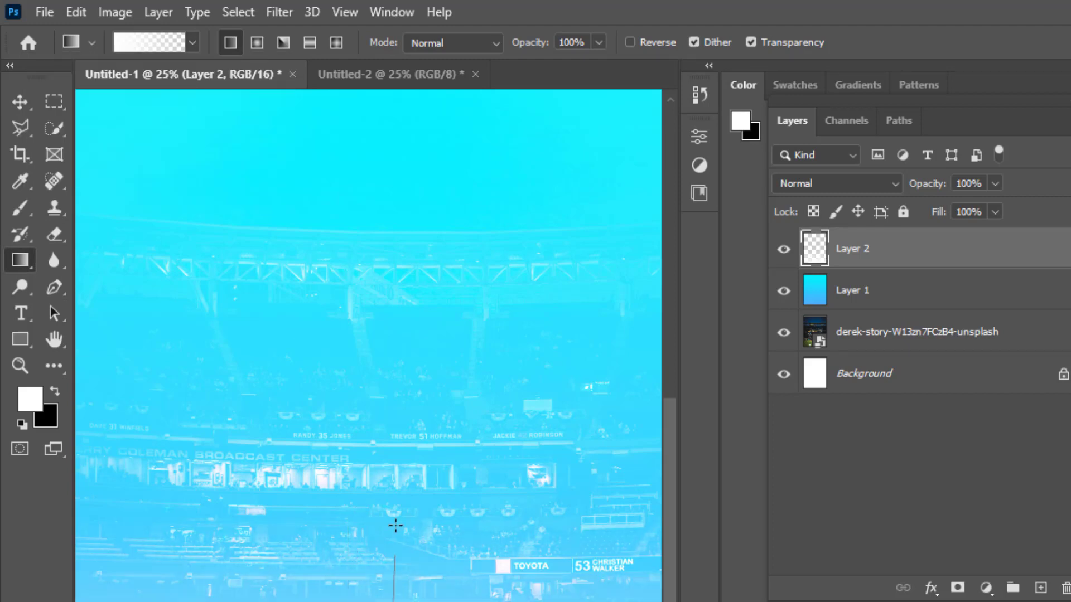
left_click_drag(395, 526, 389, 262)
left_click_drag(384, 329, 382, 358)
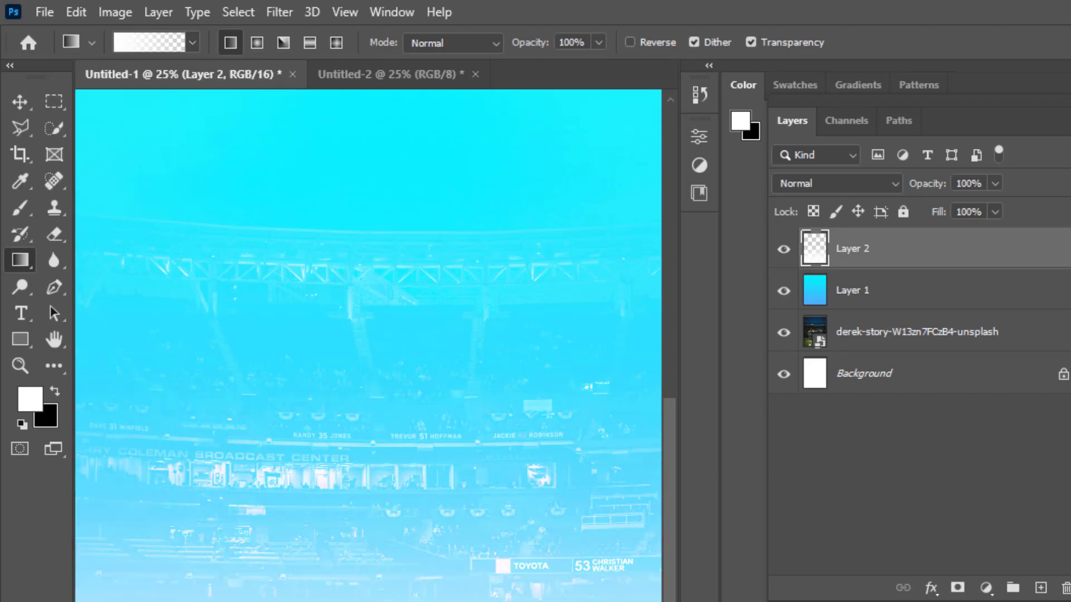
Step: Add empty Layer 3 and bring the Afghanistan flag image into the poster
left_click(20, 101)
key("ctrl+minus")
key("ctrl+plus")
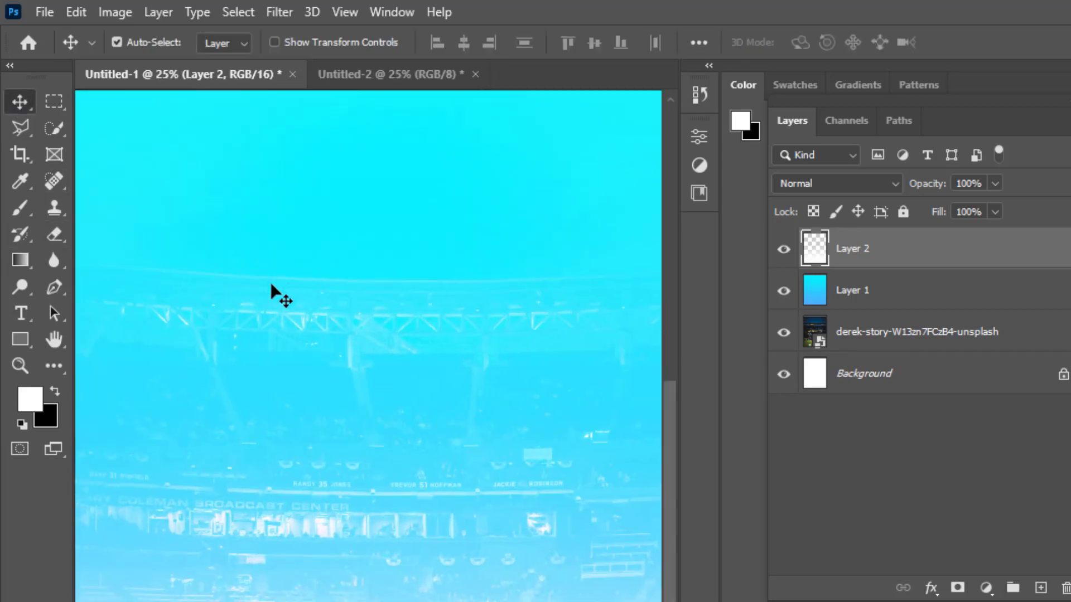
left_click(1041, 588)
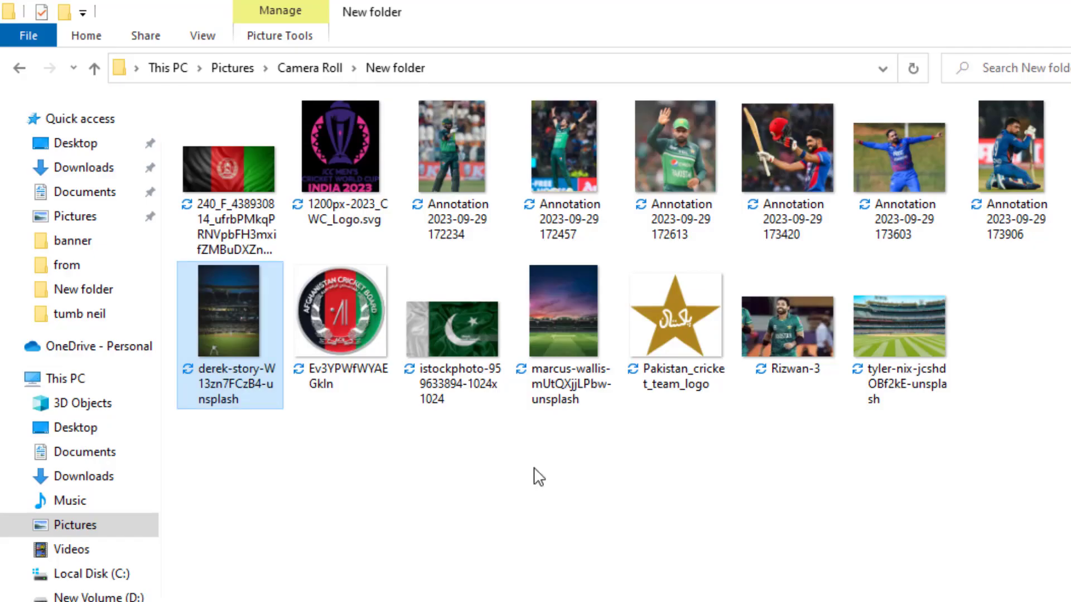
left_click_drag(229, 167, 279, 223)
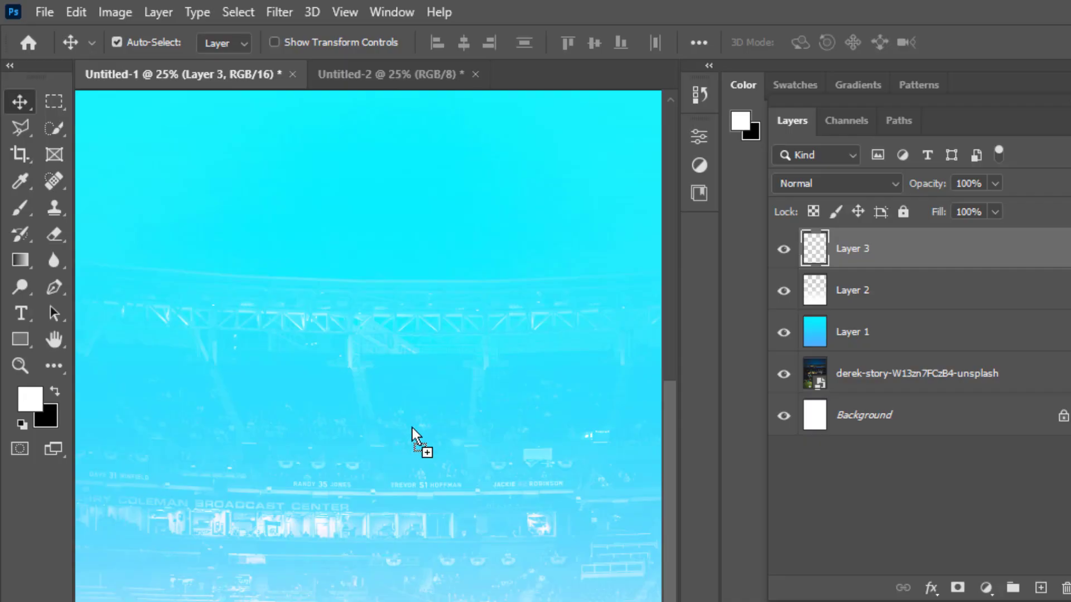
Step: Scale and move the Afghanistan flag to cover the full width along the poster's top
left_click_drag(229, 167, 412, 427)
left_click_drag(365, 523, 378, 336)
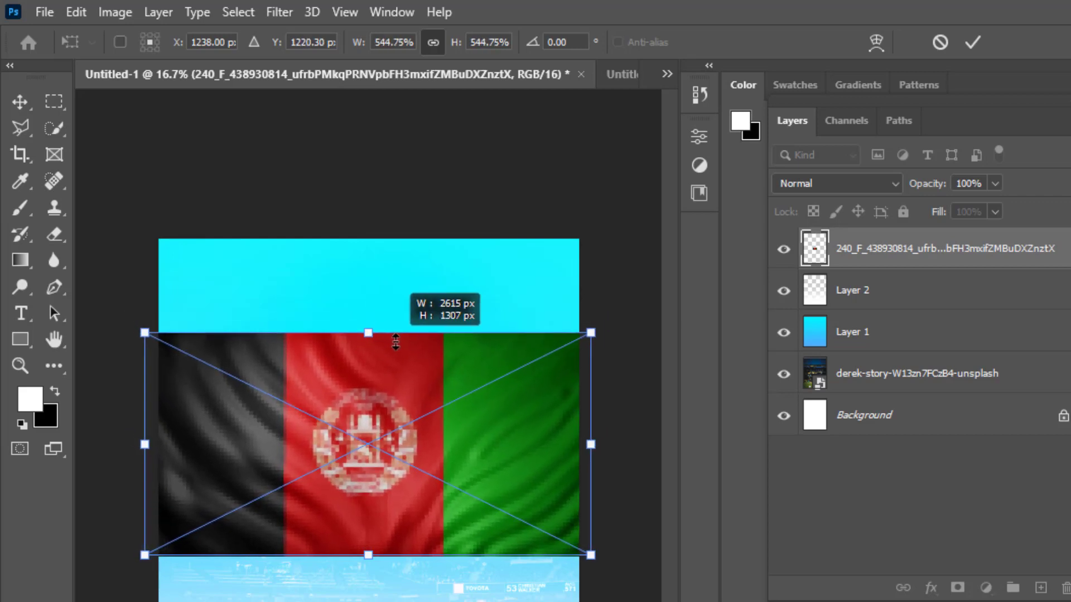
left_click_drag(378, 336, 407, 343)
left_click_drag(413, 418, 412, 330)
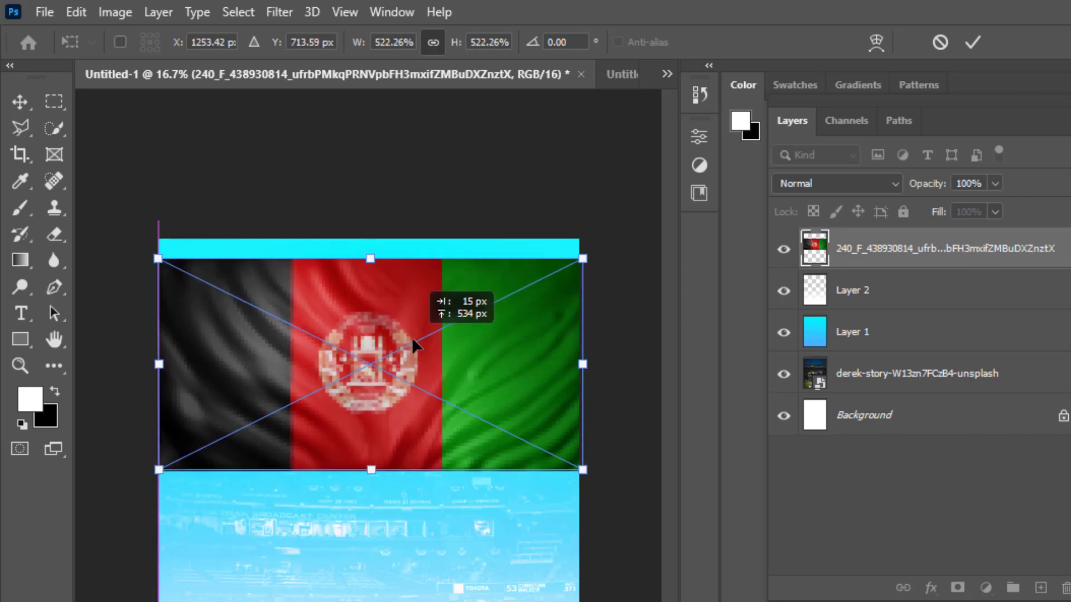
left_click_drag(371, 446, 370, 483)
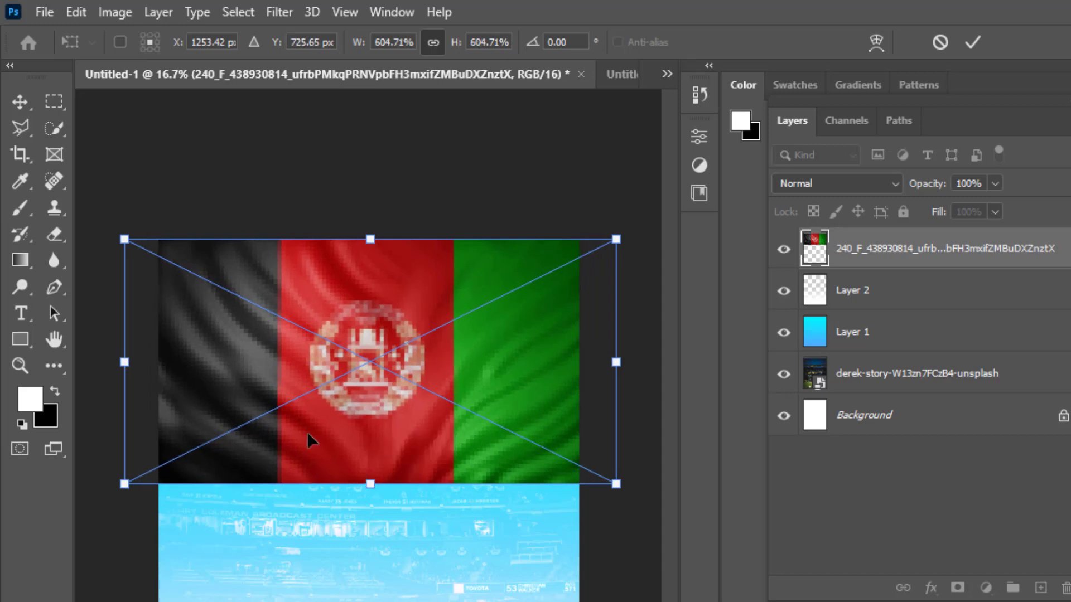
left_click(20, 102)
Step: Mask the flag layer with a black-to-transparent gradient so its lower edge fades into the stadium
key("ctrl+plus")
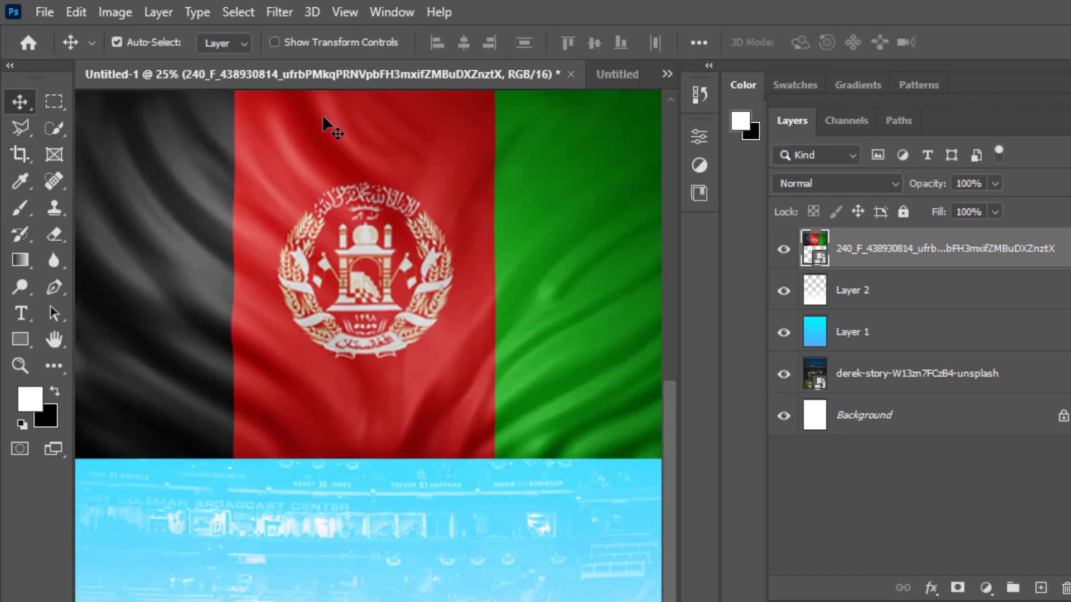
left_click(956, 591)
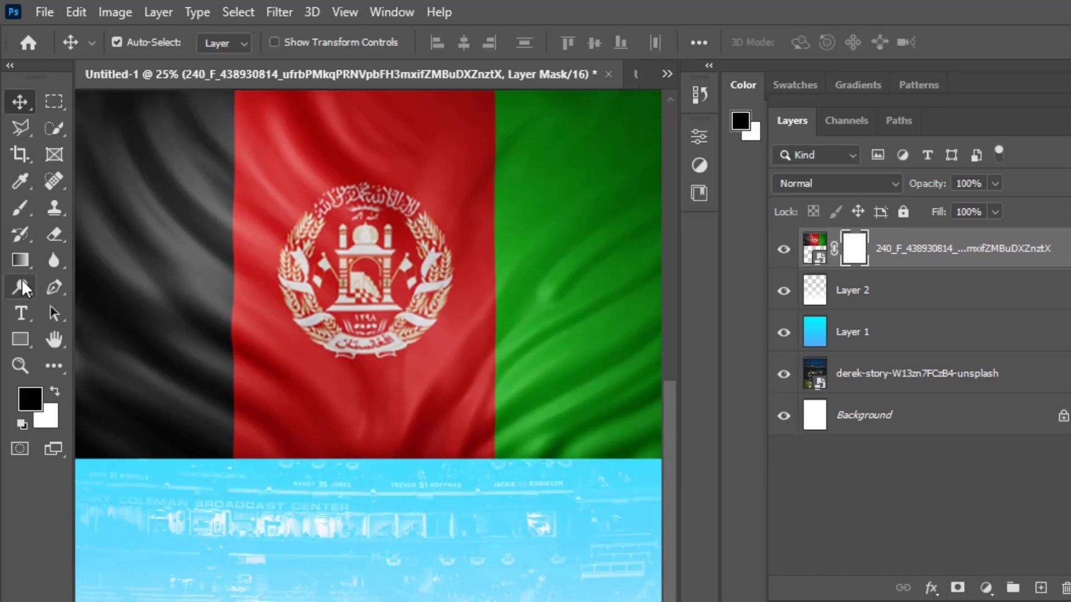
left_click(20, 260)
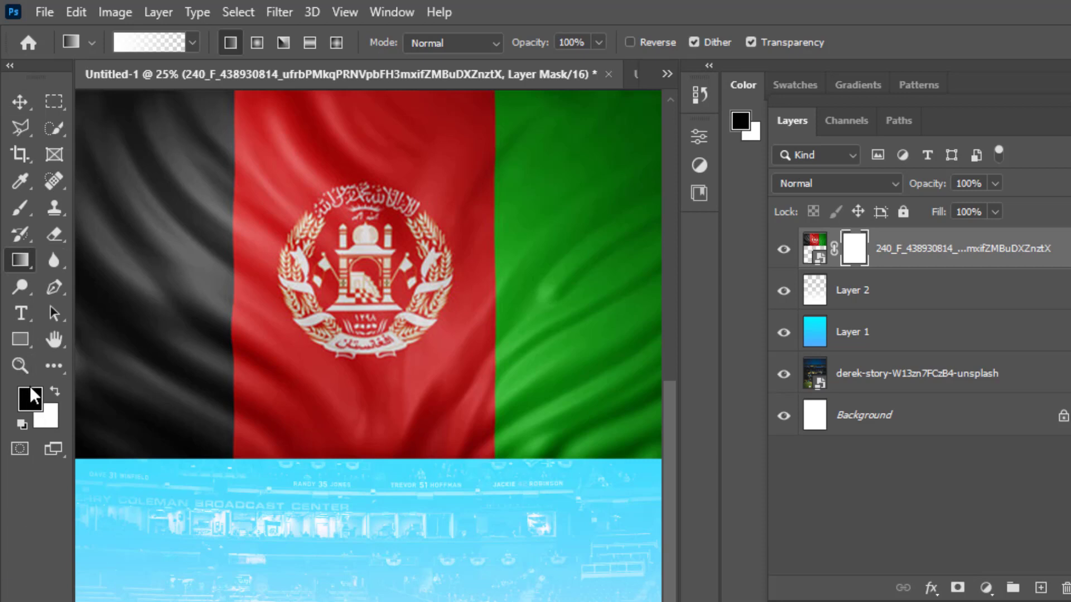
left_click(29, 397)
key("Return")
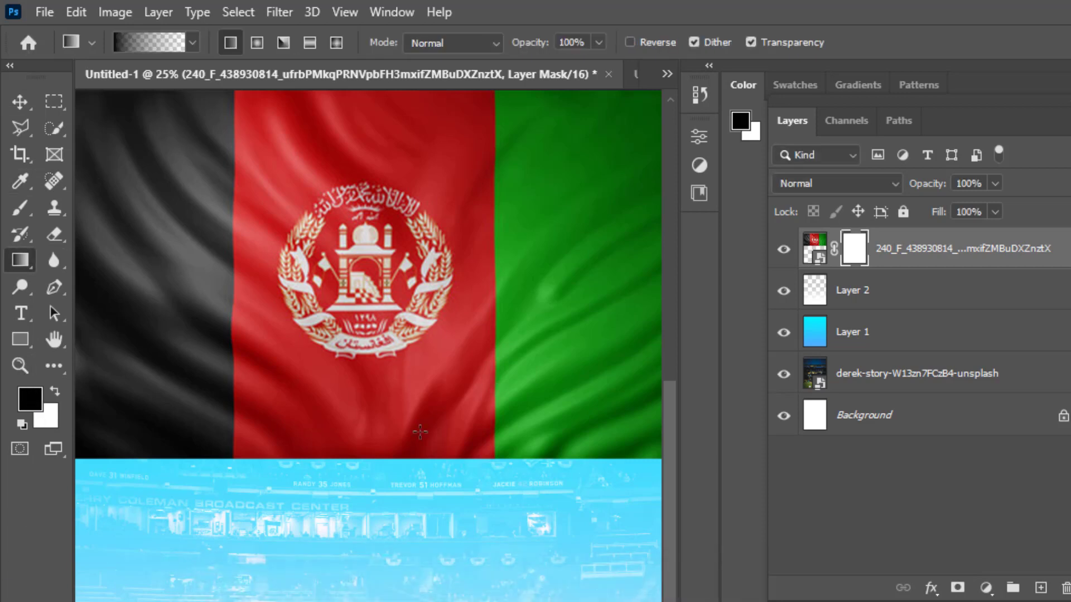
left_click_drag(377, 466, 379, 291)
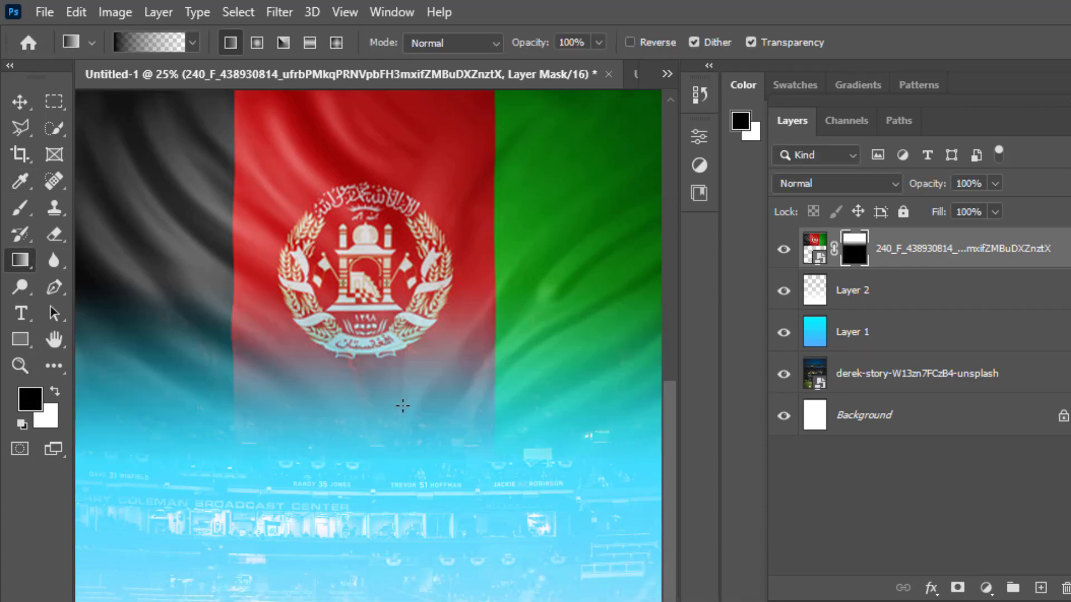
key("ctrl+minus")
left_click_drag(351, 414, 351, 413)
left_click(19, 104)
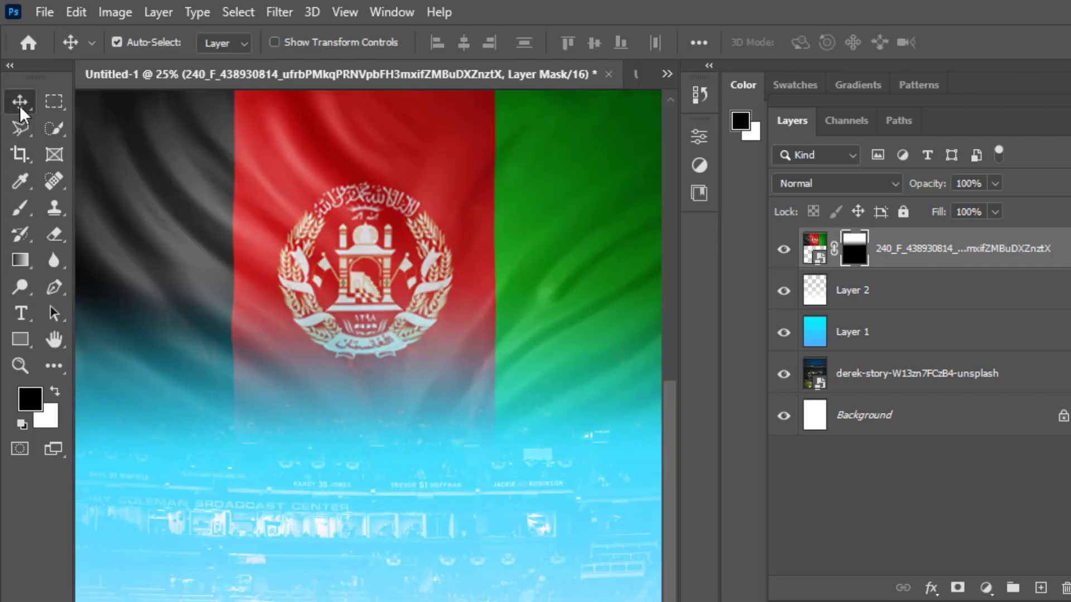
scroll(509, 366, "up", 1)
Step: Set the flag layer's opacity to 55% and add a new empty layer on top
key("ctrl+2")
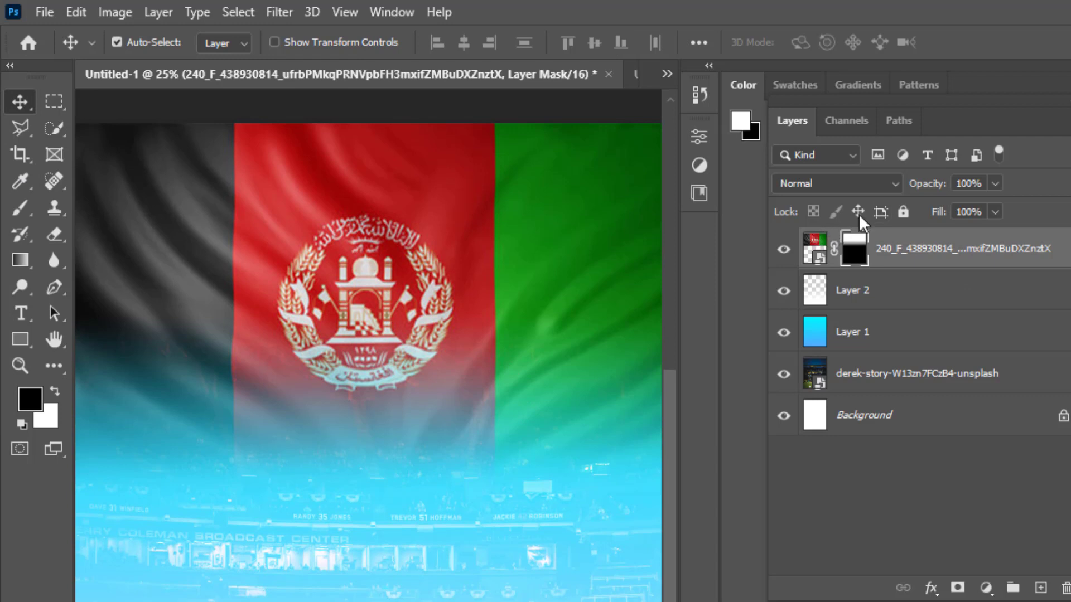
left_click(995, 184)
left_click_drag(963, 205, 954, 206)
key("ctrl+minus")
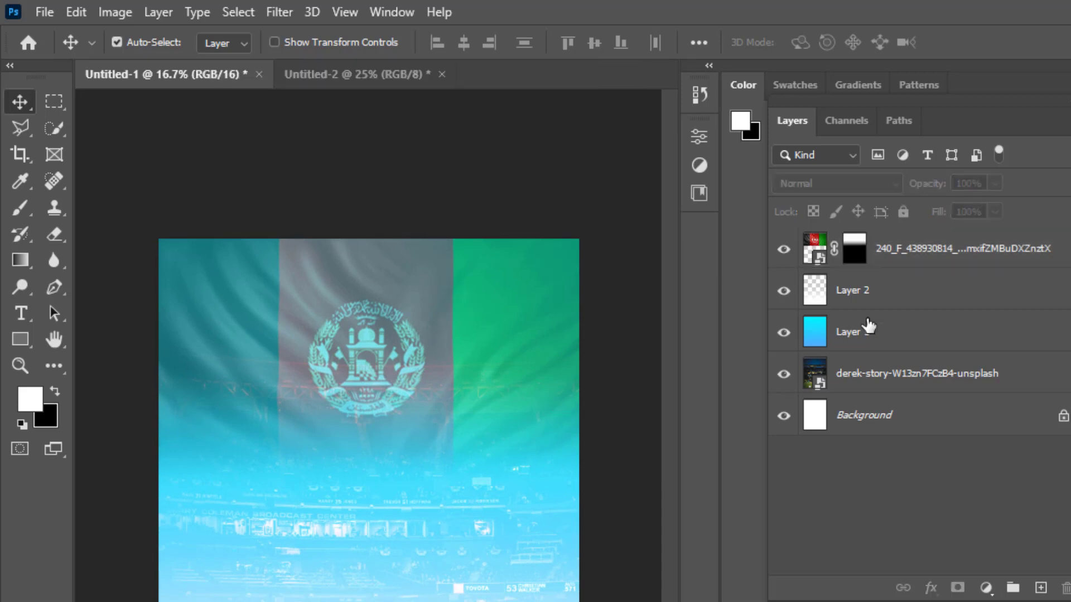
left_click(1048, 590)
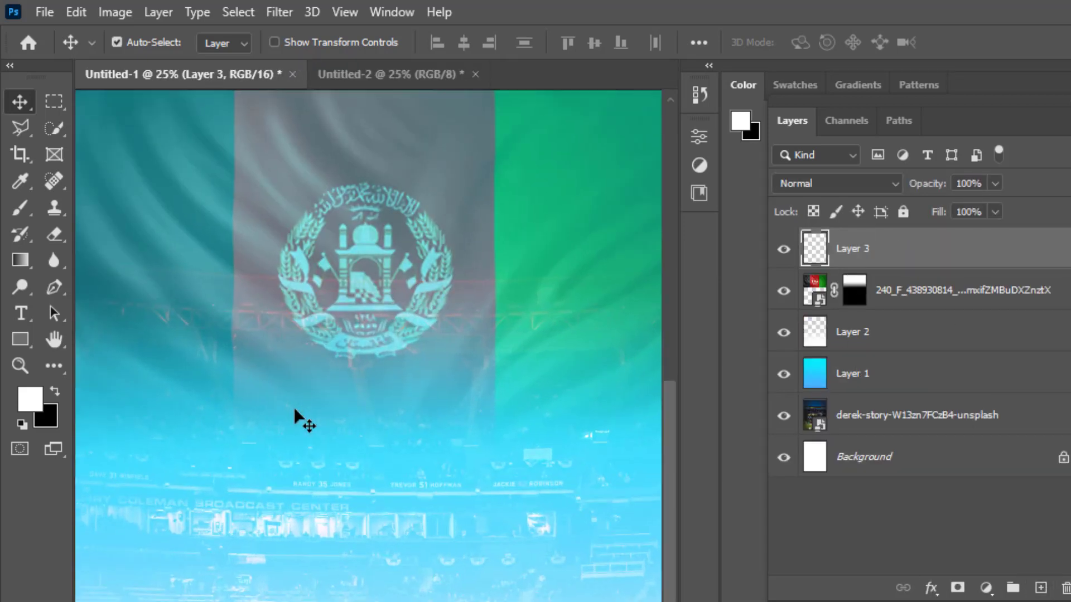
key("ctrl+plus")
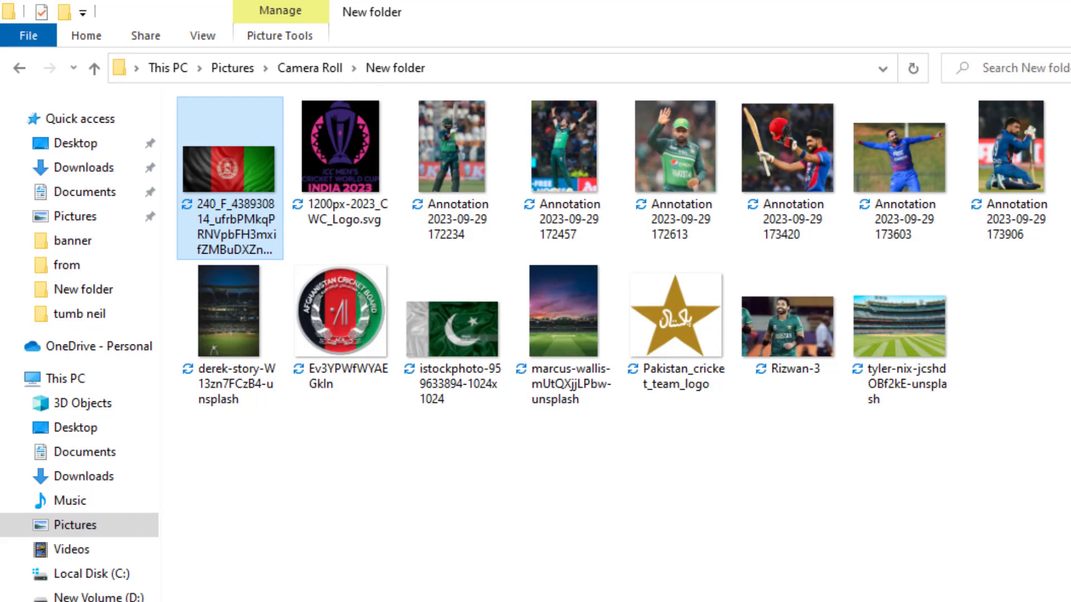
left_click(505, 541)
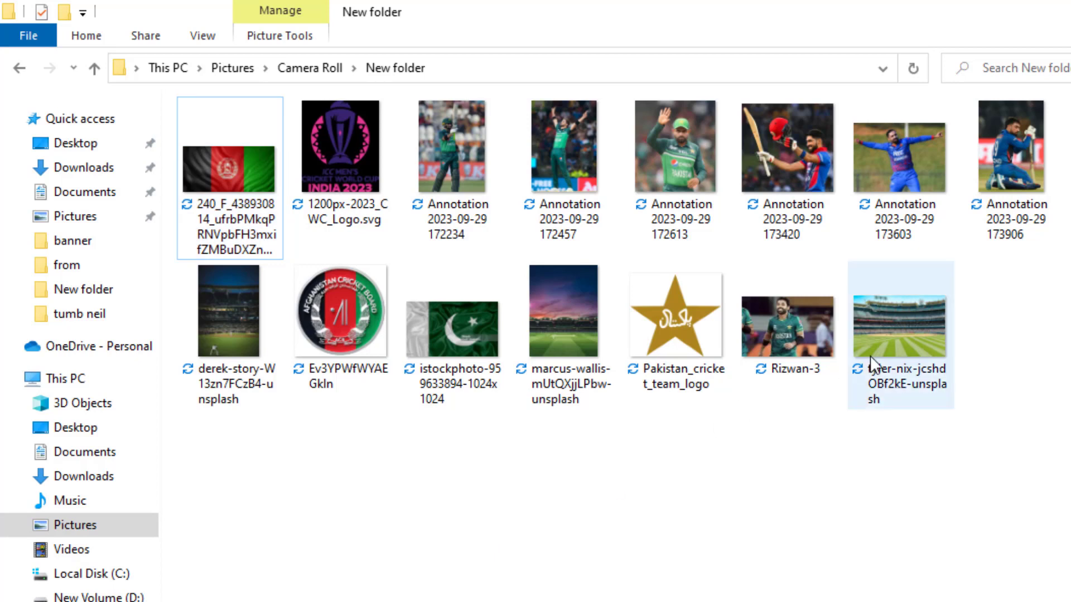
mouse_move(899, 328)
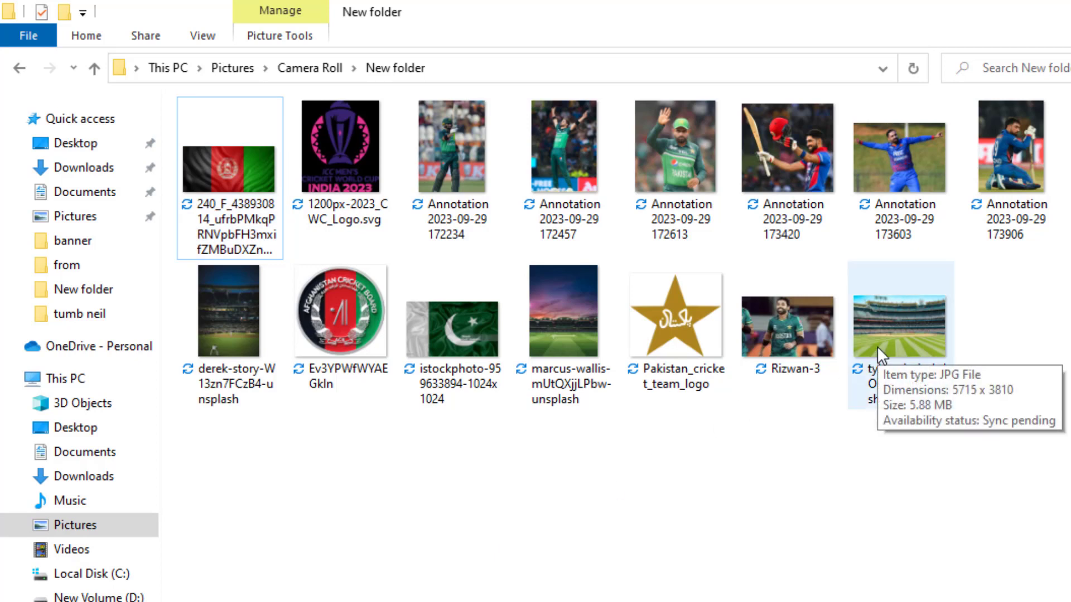
left_click(893, 165)
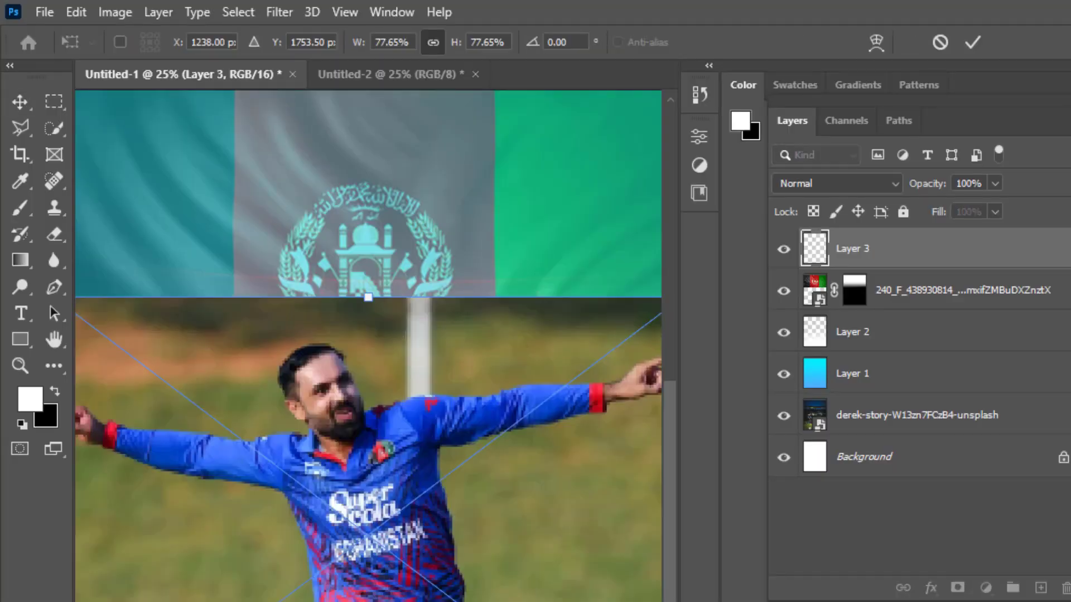
Step: Position the celebrating player photo below the flag and commit its placement
scroll(438, 539, "down", 1)
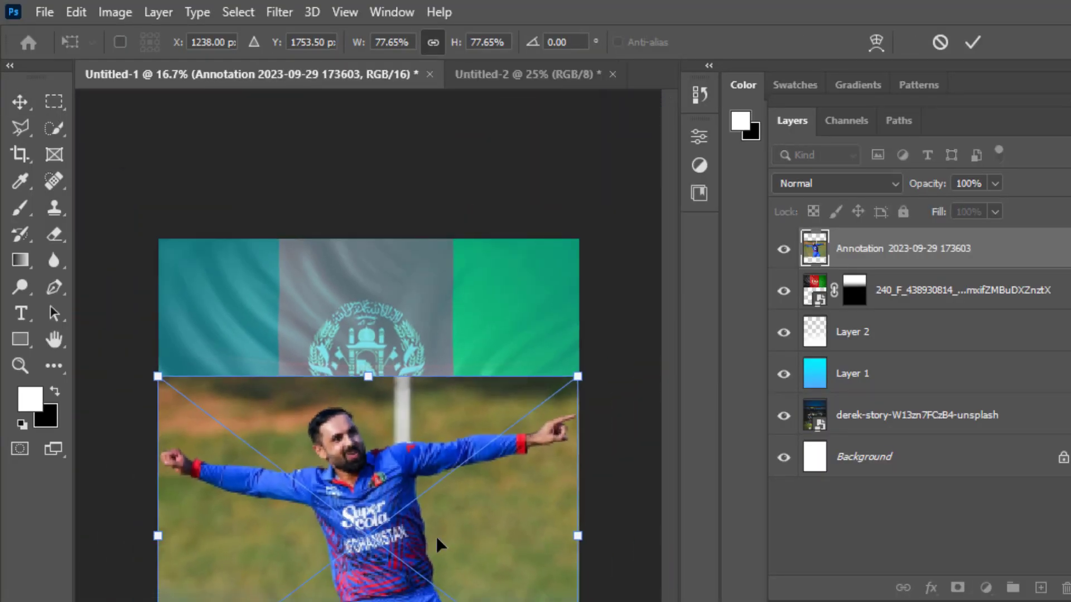
left_click_drag(402, 509, 403, 494)
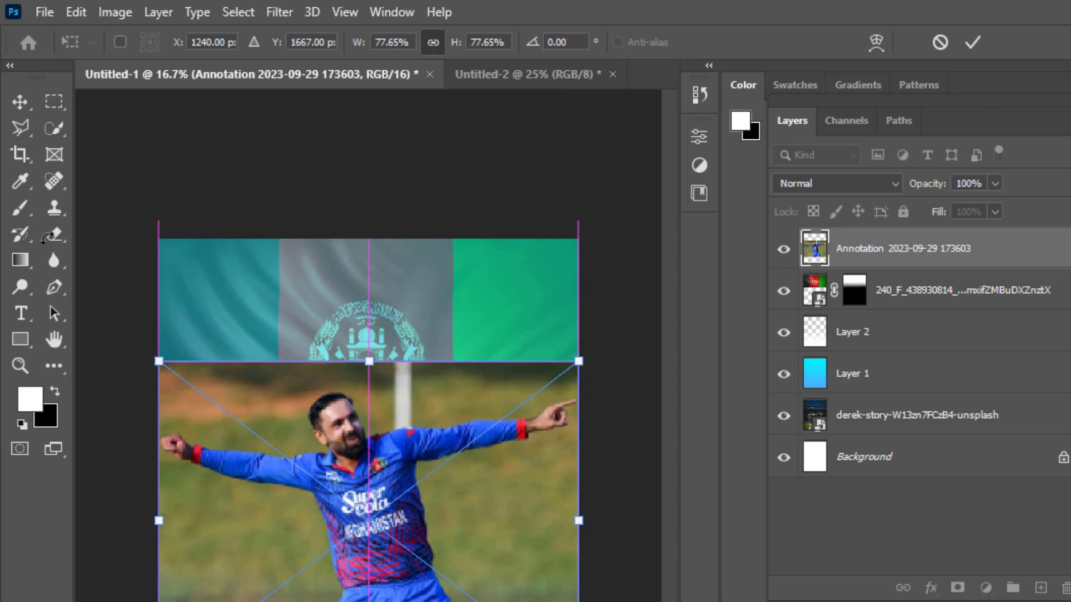
left_click(19, 102)
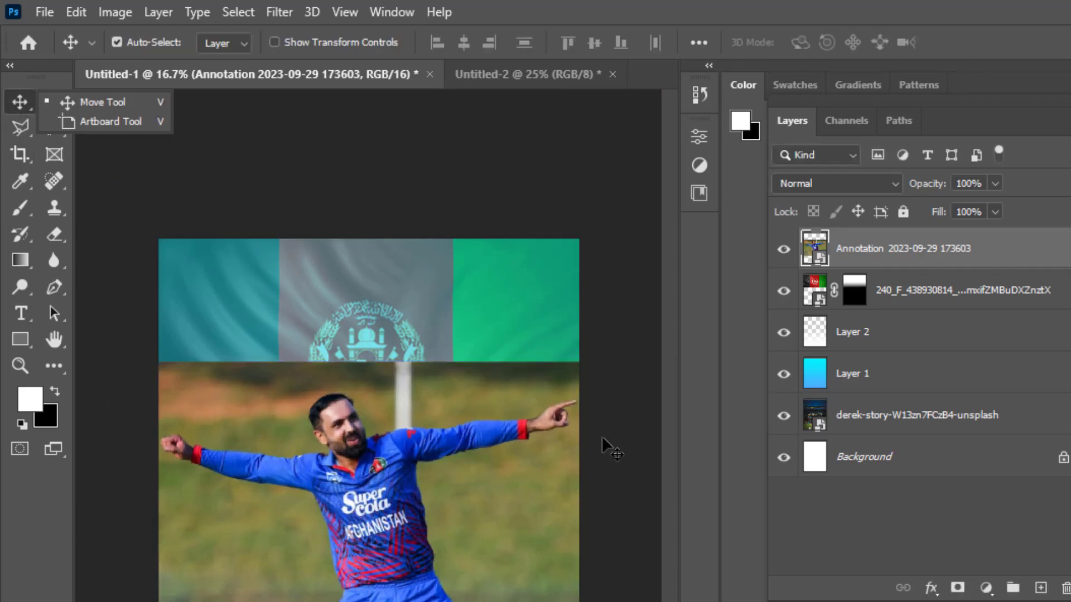
key("ctrl+plus")
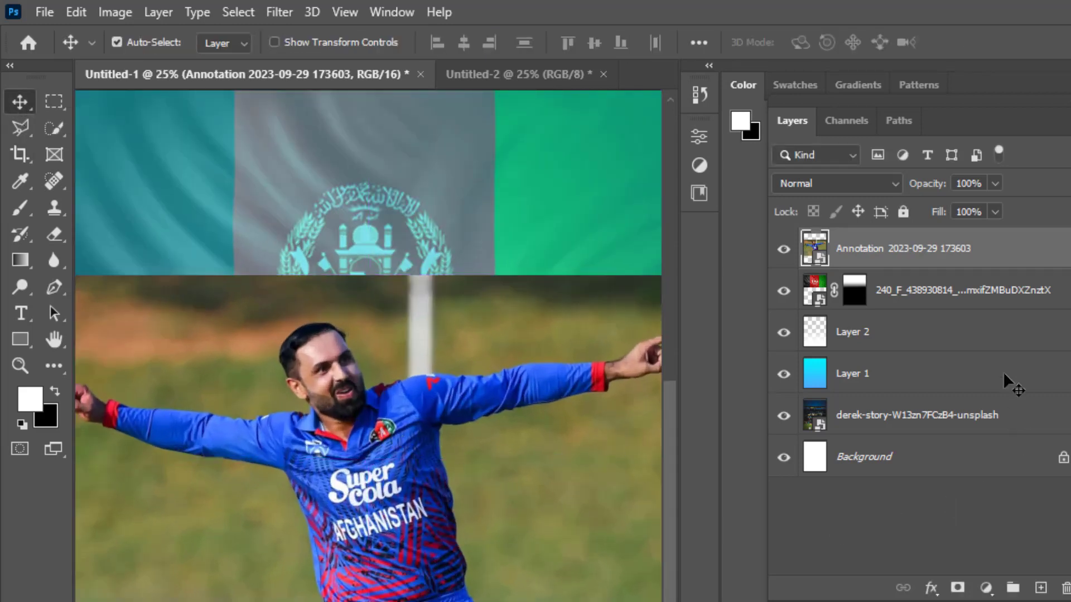
Step: Rasterize the player photo layer and remove its background in Properties
right_click(848, 248)
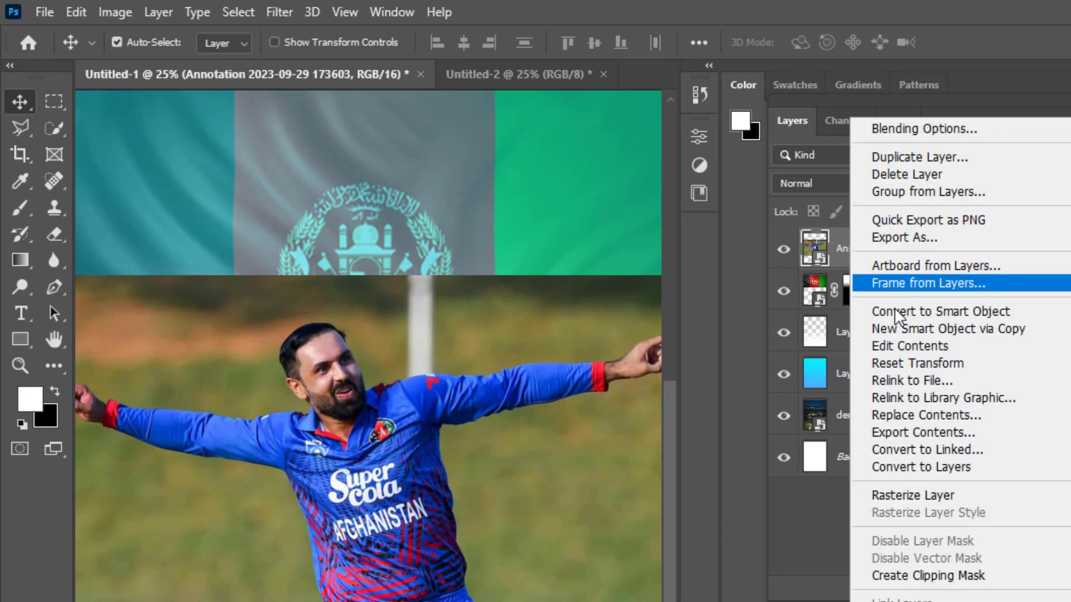
left_click(899, 493)
left_click(700, 136)
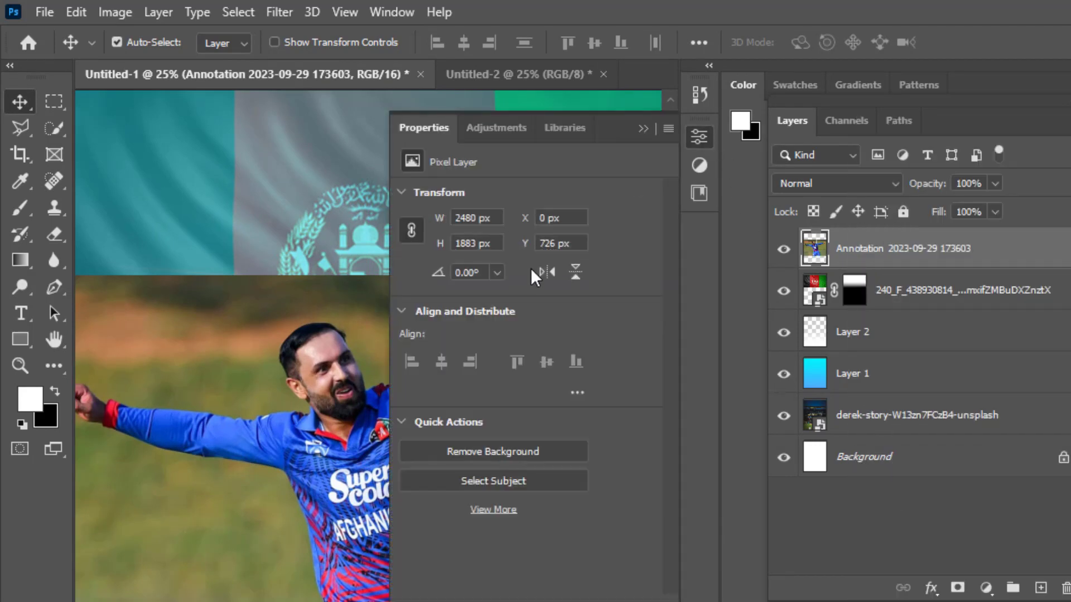
left_click(463, 452)
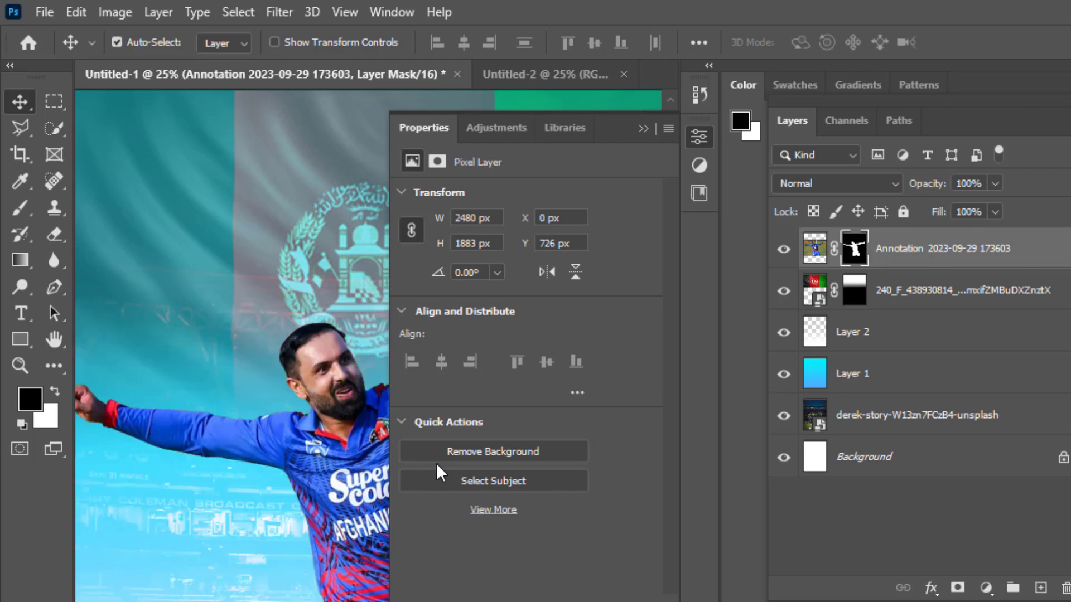
left_click(644, 128)
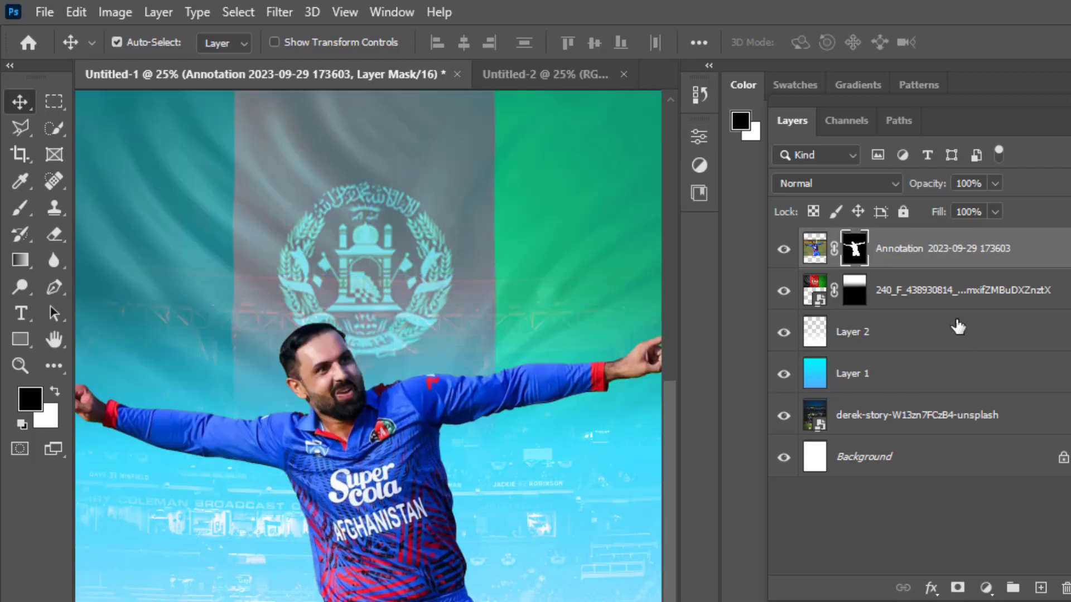
left_click(957, 296)
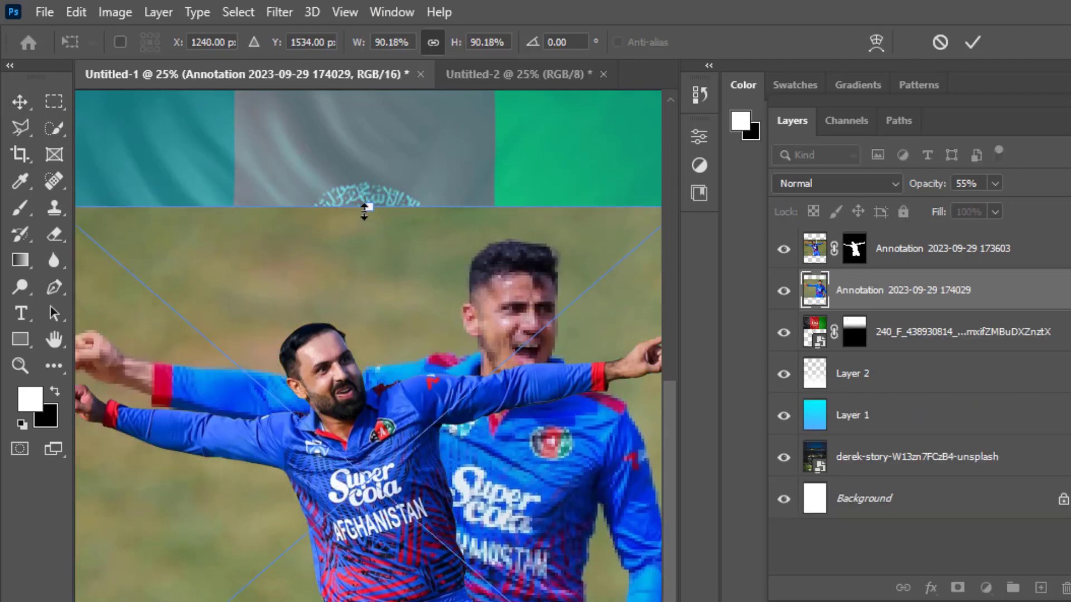
mouse_move(365, 211)
left_mouse_down()
mouse_move(467, 387)
mouse_move(362, 433)
mouse_move(274, 507)
left_mouse_up()
key("Return")
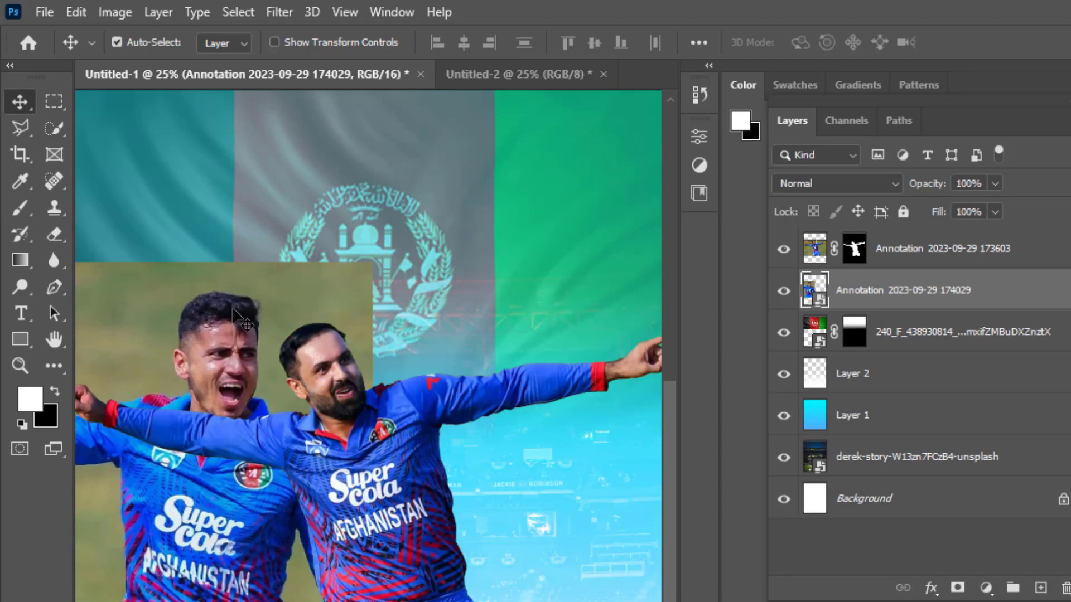
right_click(853, 290)
left_click(892, 262)
left_click(699, 136)
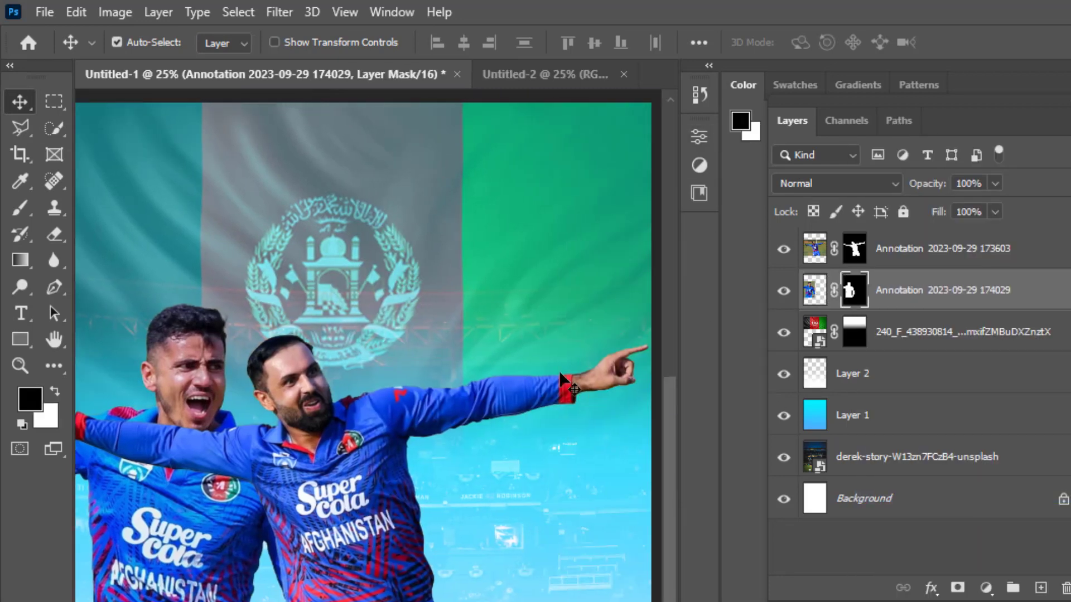
scroll(378, 479, "down", 1)
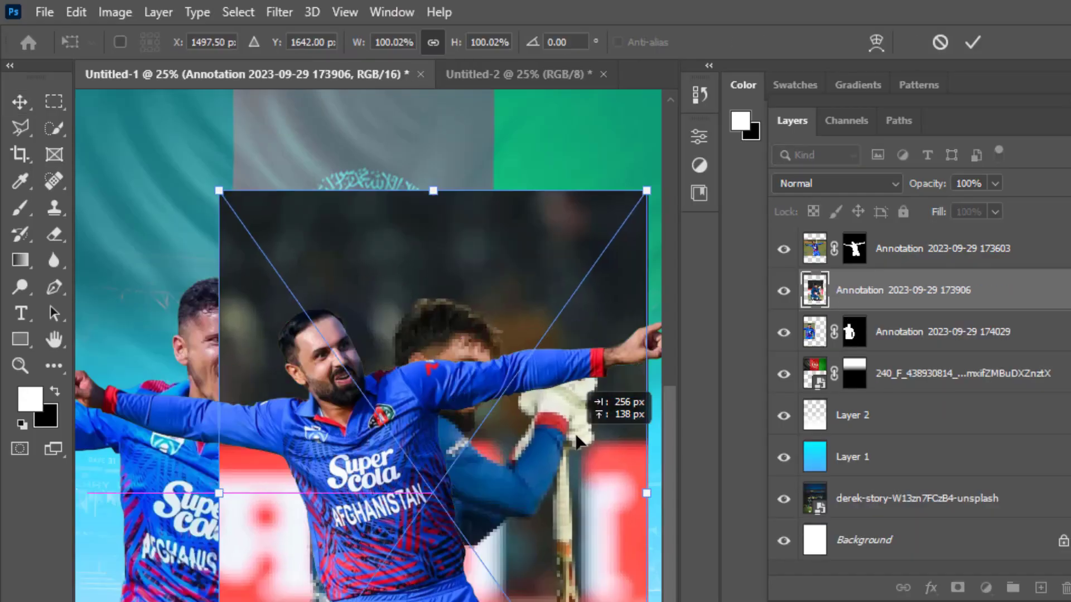
Step: Scale the batting player photo to the lower right, rasterize it, and place photo 173420
left_click_drag(617, 411, 640, 370)
left_click_drag(263, 143, 318, 283)
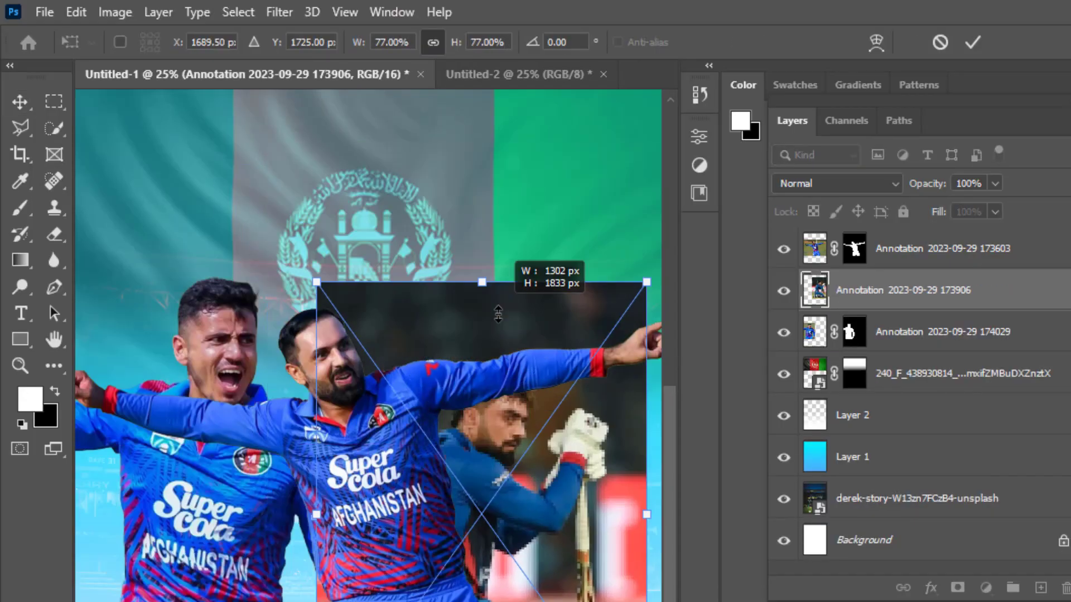
left_click_drag(459, 508, 541, 513)
left_click(20, 102)
right_click(918, 290)
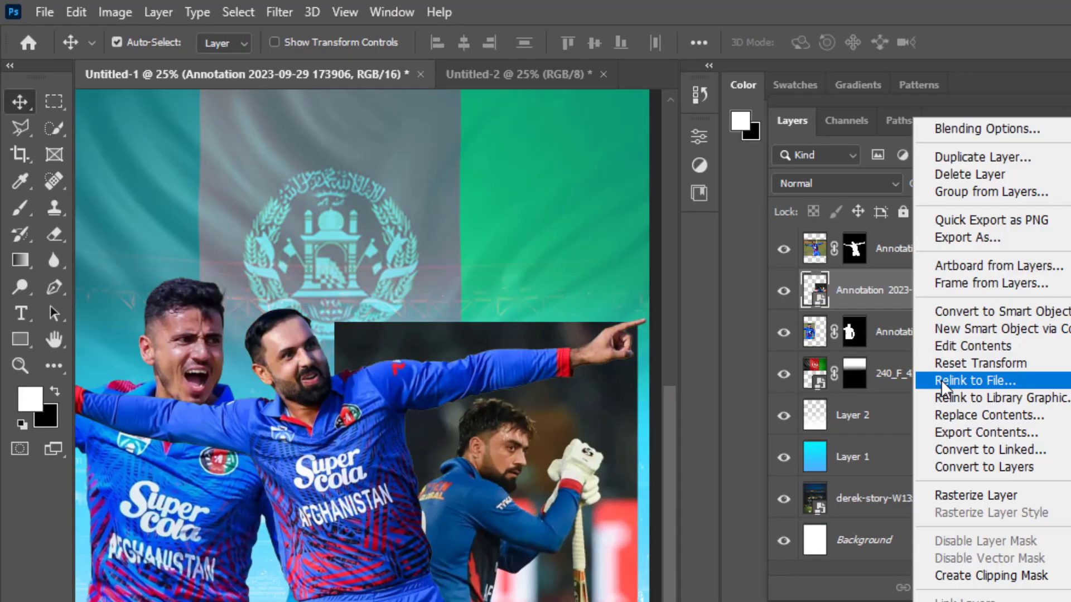
left_click(971, 496)
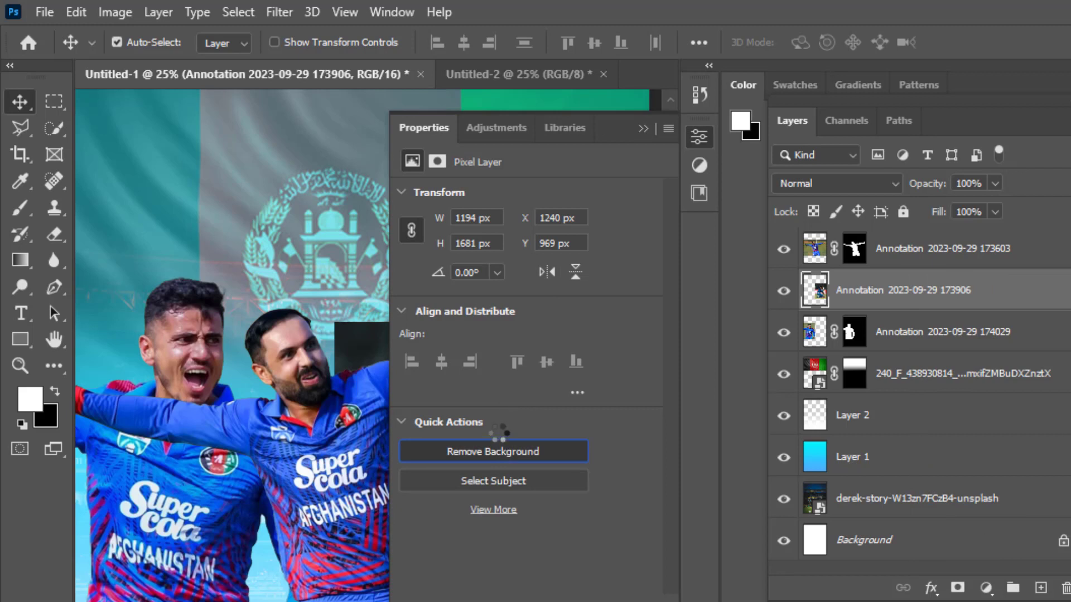
left_click_drag(635, 203, 512, 271)
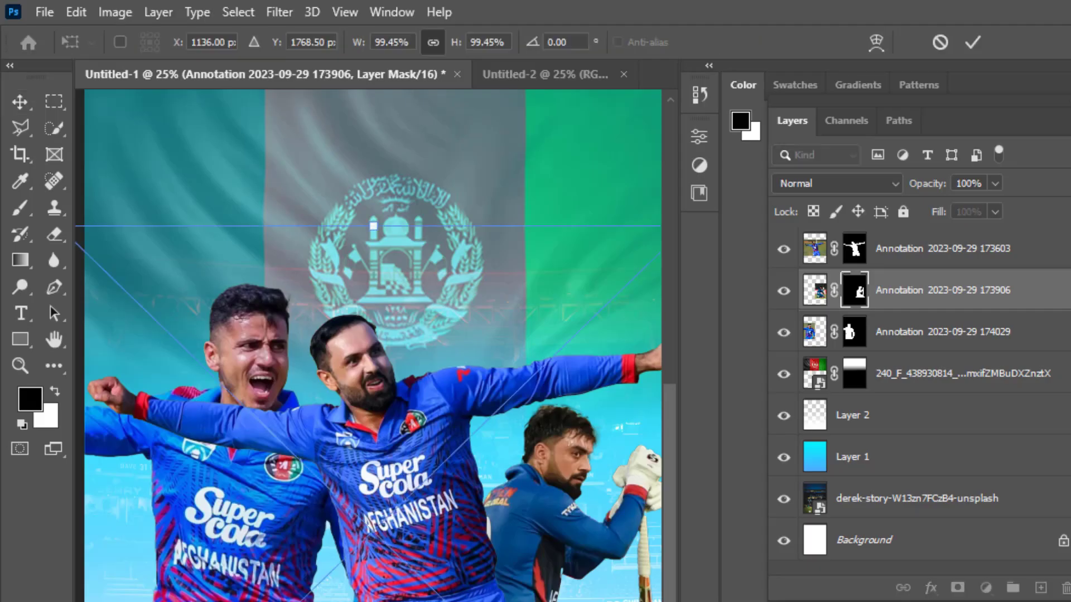
mouse_move(295, 433)
left_mouse_down()
mouse_move(349, 460)
mouse_move(331, 445)
left_mouse_up()
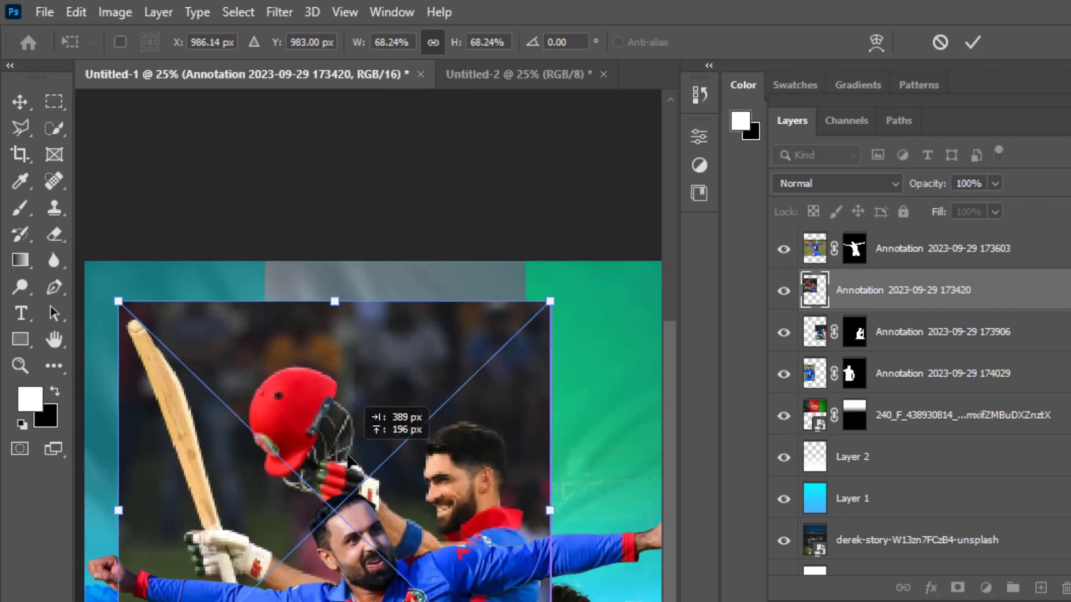
Step: Commit the cheering players photo, rasterize it, and remove its background
key("Return")
right_click(891, 291)
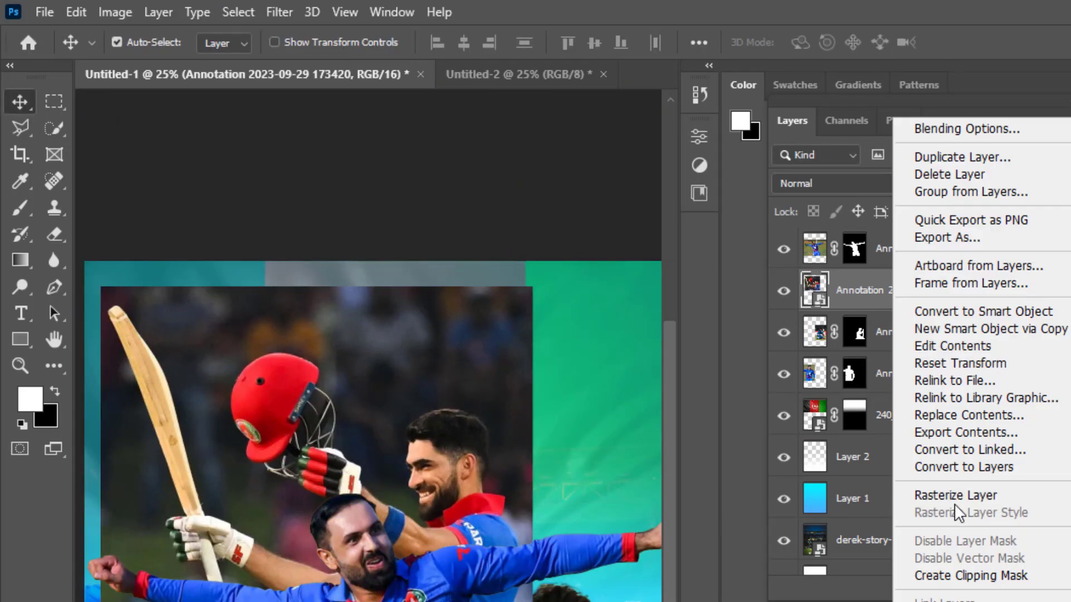
left_click(955, 495)
left_click(699, 137)
left_click(527, 452)
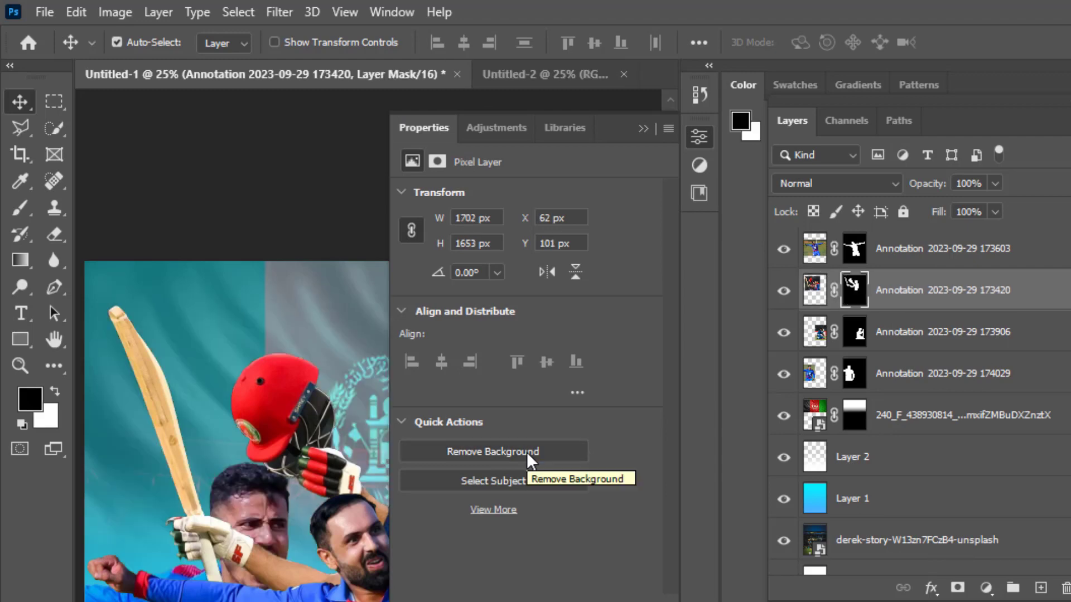
Step: Move the cheering players cut-out up and drag layer 174029 above it
scroll(561, 419, "down", 2)
key("ctrl+minus")
key("ctrl+plus")
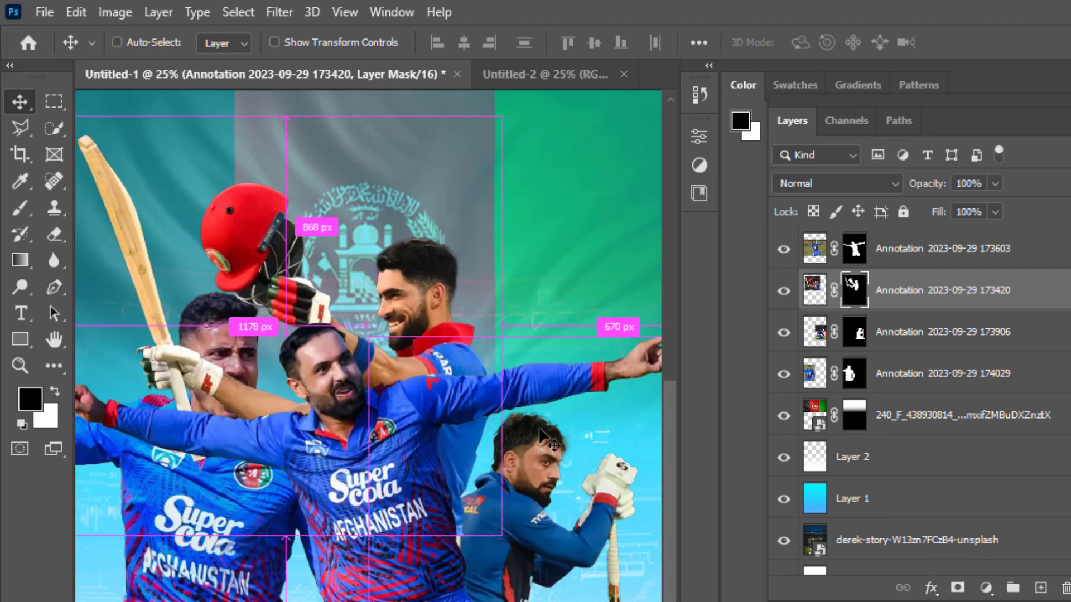
mouse_move(418, 292)
left_mouse_down()
mouse_move(425, 317)
mouse_move(400, 219)
left_mouse_up()
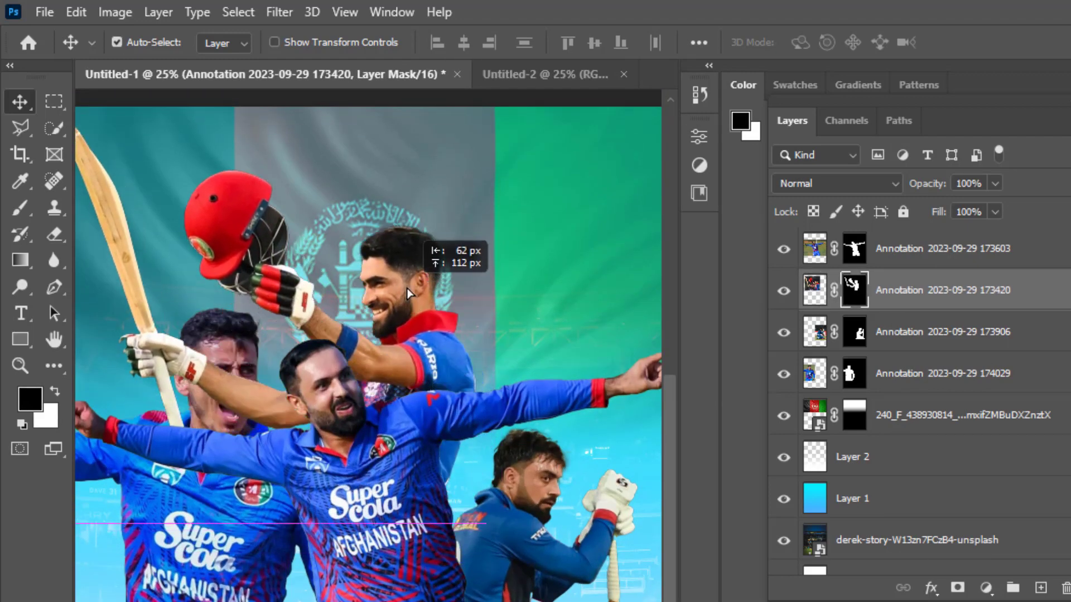
key("ctrl+z")
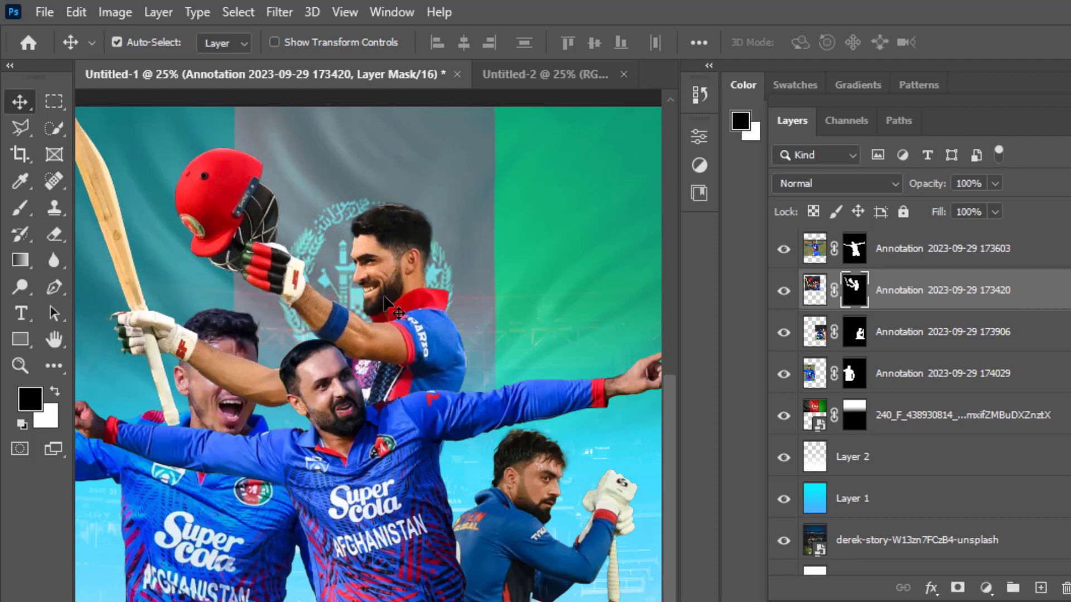
left_click(943, 373)
left_click_drag(942, 373, 919, 273)
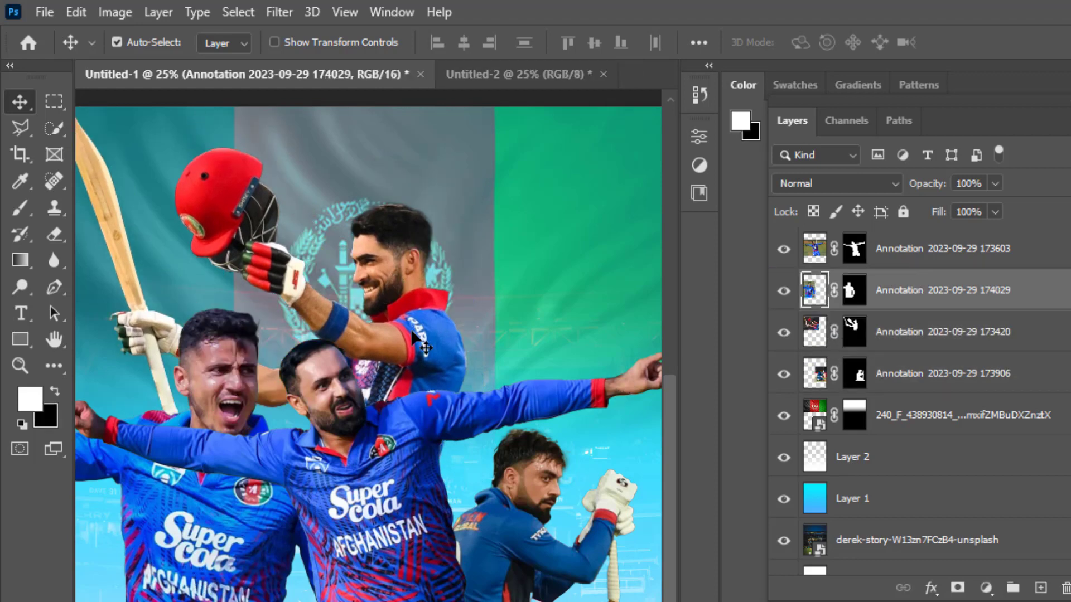
Step: Select the player cutout and flag layers from Annotation down to 240_F and group them into Group 1
key("ctrl+minus")
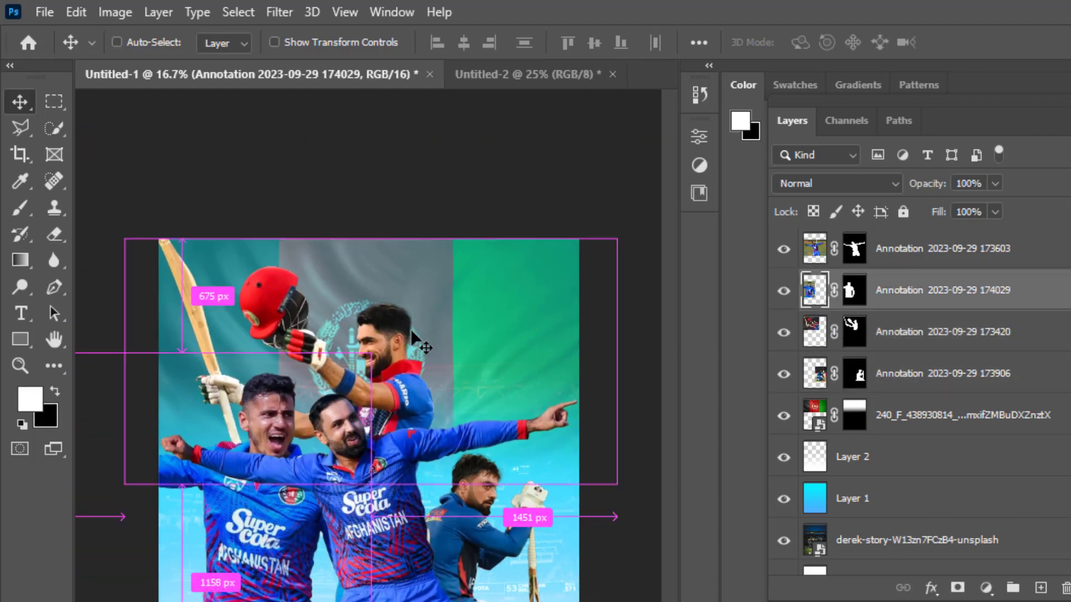
key("ctrl+plus")
key("ctrl+minus")
key("ctrl+plus")
left_click(948, 245)
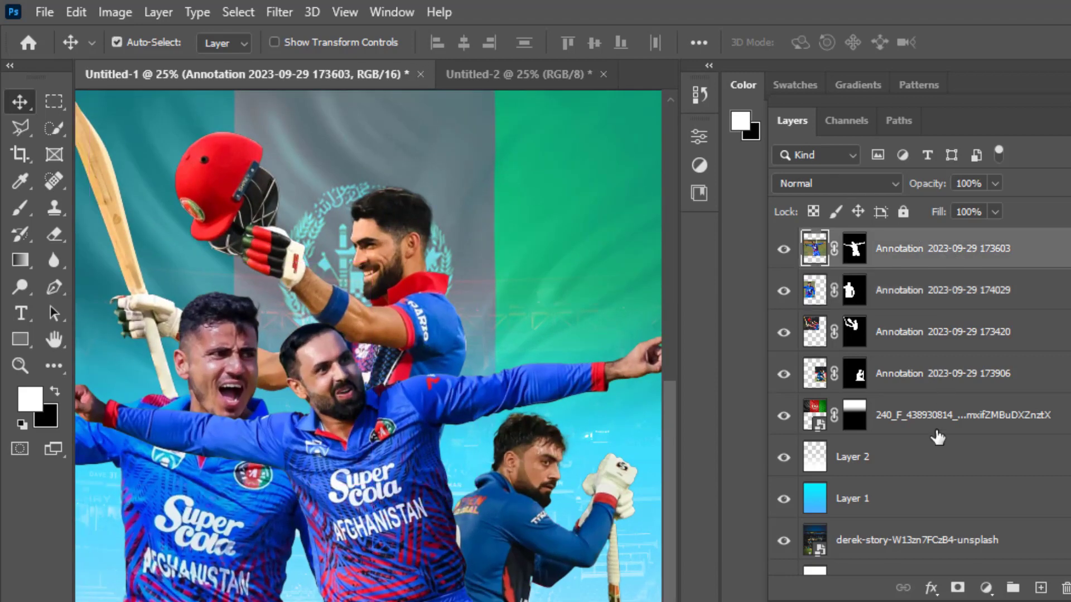
left_click(927, 432, "shift")
mouse_move(847, 288)
left_mouse_down()
mouse_move(969, 583)
mouse_move(1013, 588)
left_mouse_up()
Step: Add a layer mask to Group 1 and fade its bottom to white with an upward gradient
left_click(957, 588)
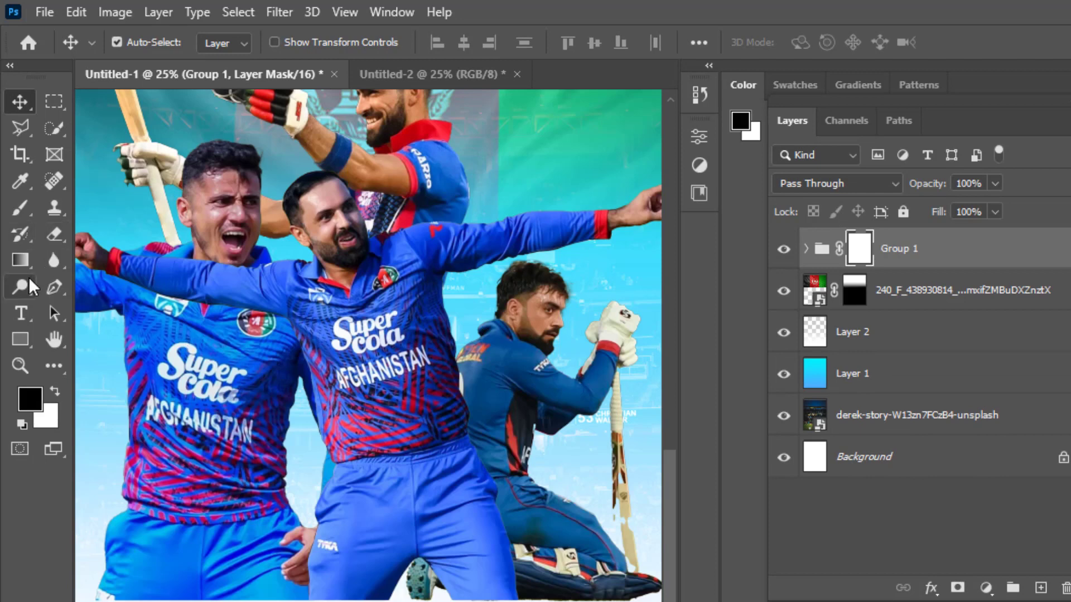
left_click(20, 260)
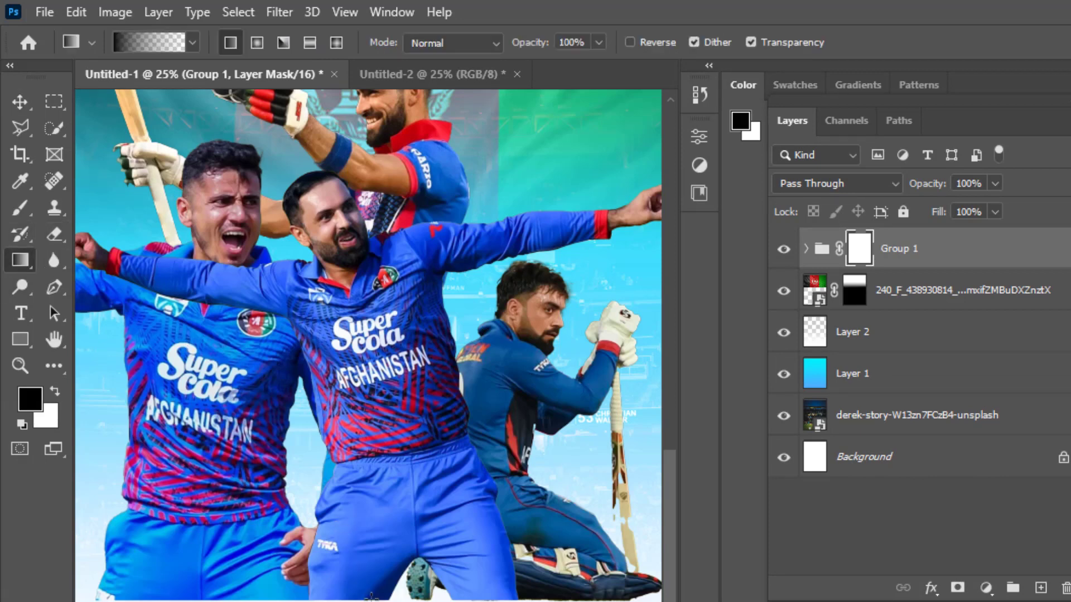
left_click_drag(370, 600, 370, 441)
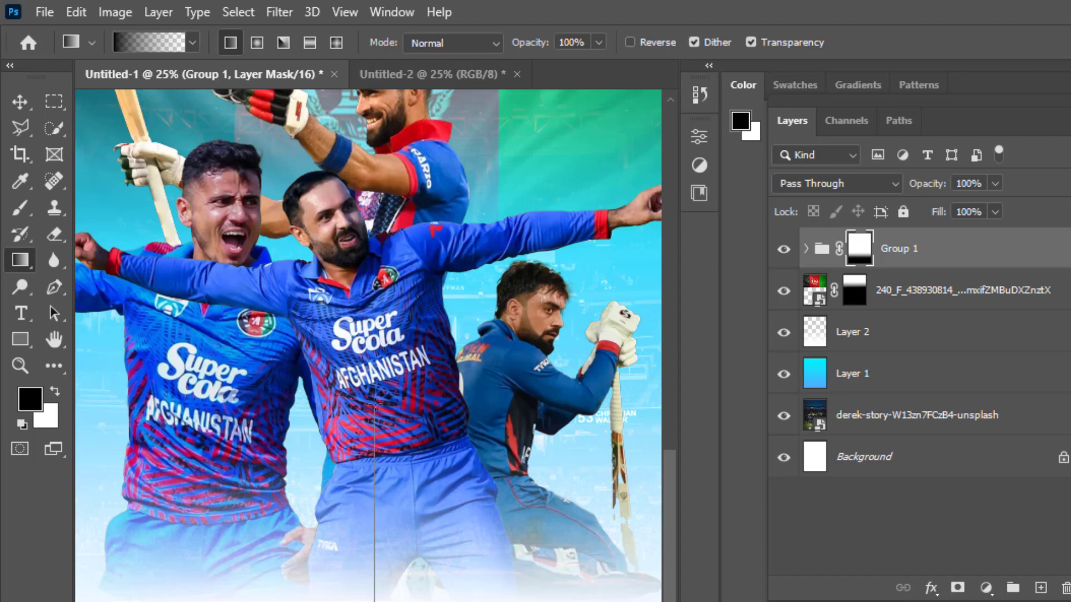
left_click_drag(374, 387, 374, 381)
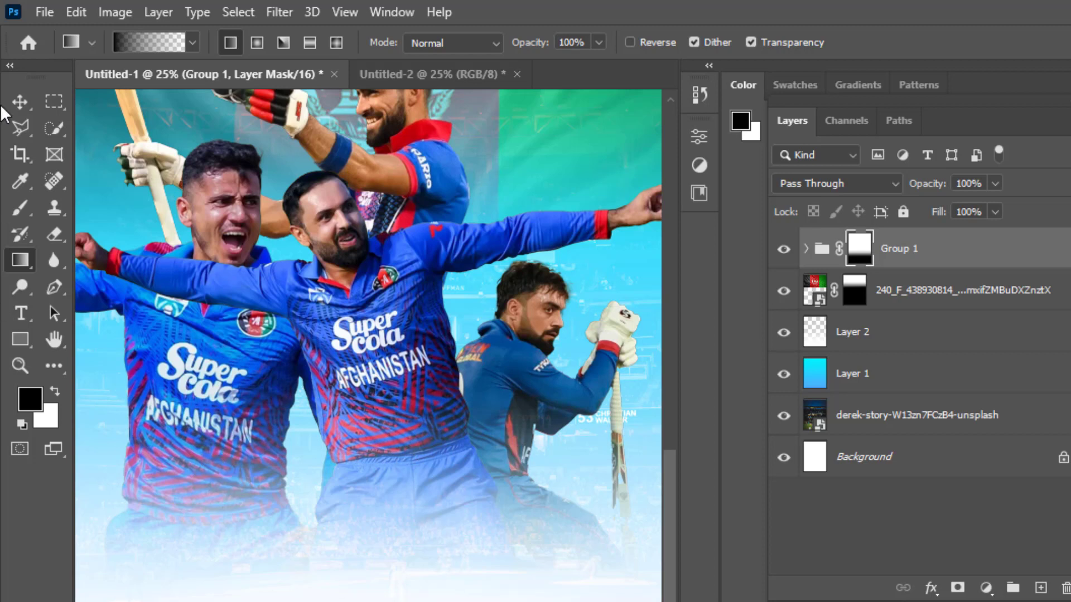
Step: Move Group 1 lower on the poster and add an empty Layer 3 above it
left_click(20, 102)
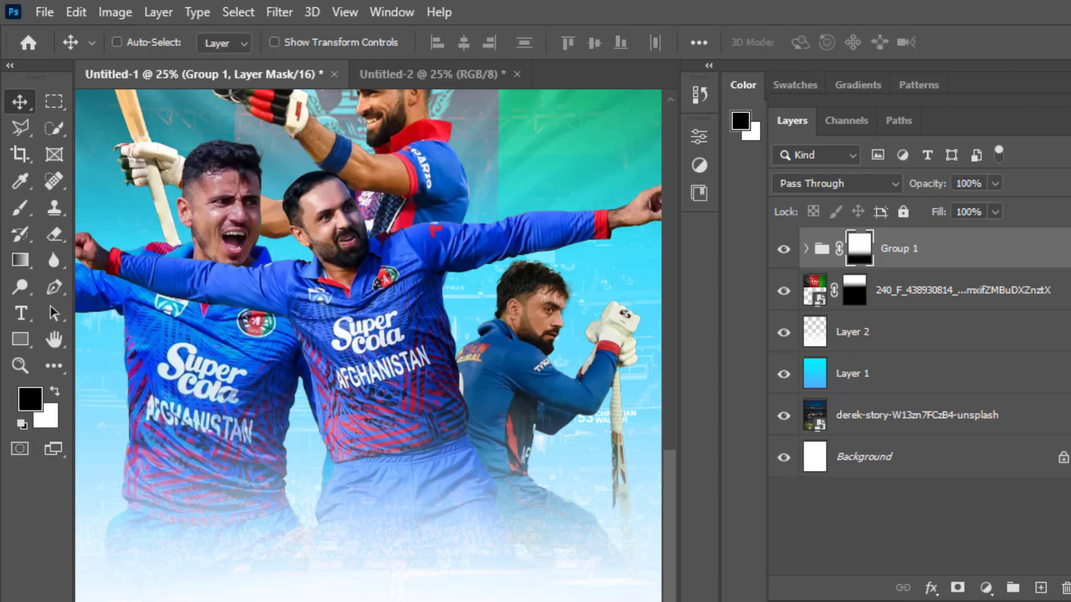
key("ctrl+minus")
left_click_drag(290, 301, 290, 341)
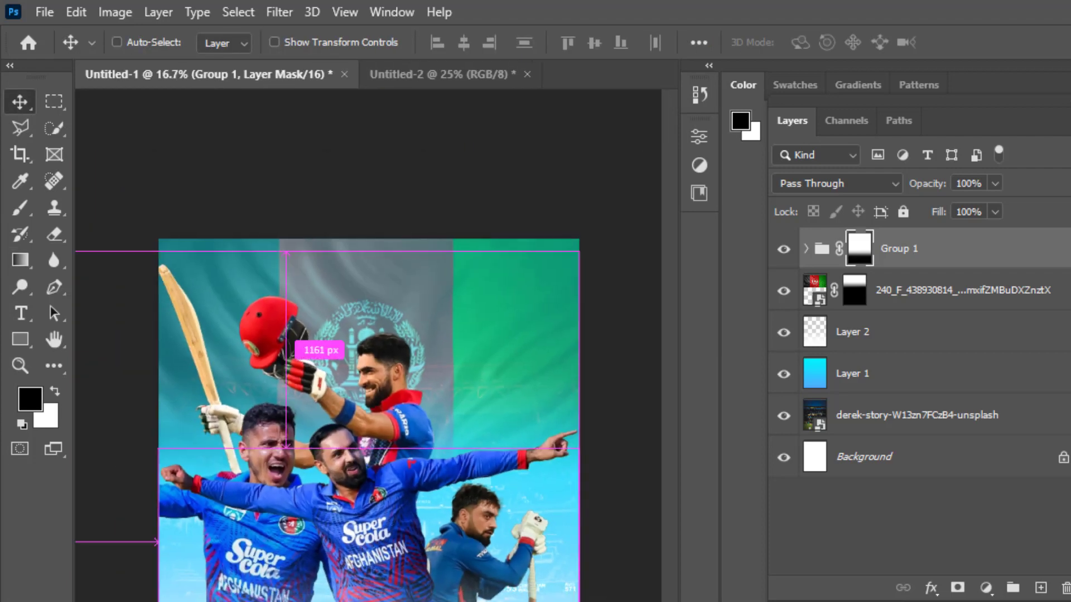
key("ctrl+plus")
scroll(95, 237, "down", 5)
key("ctrl+shift+alt+n")
Step: Type the white Impact 49 pt title 'AFGANISTAN' across the players' lower bodies
key("x")
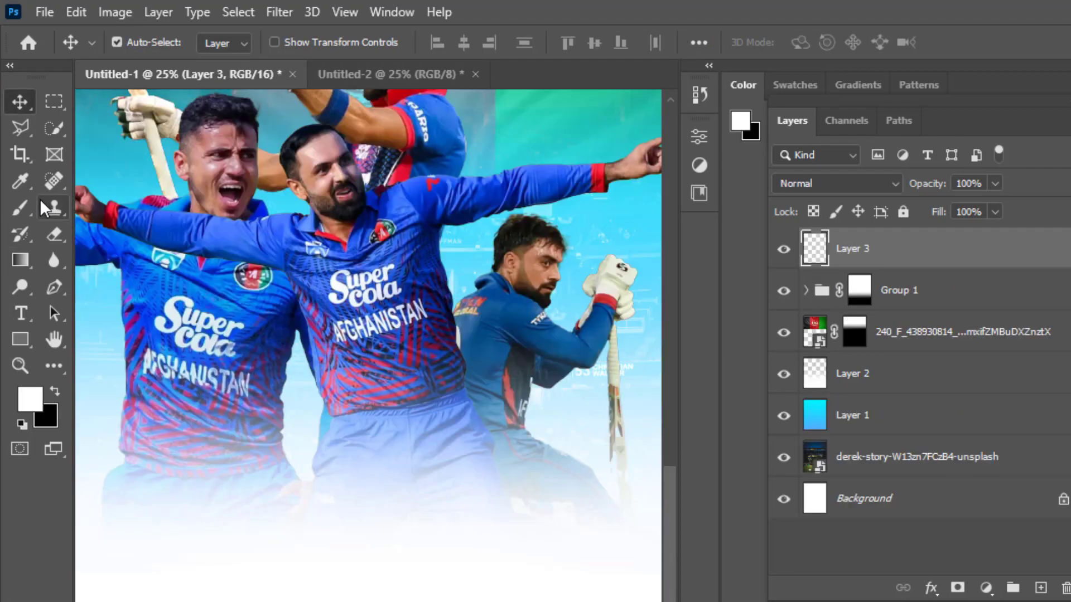
left_click(21, 313)
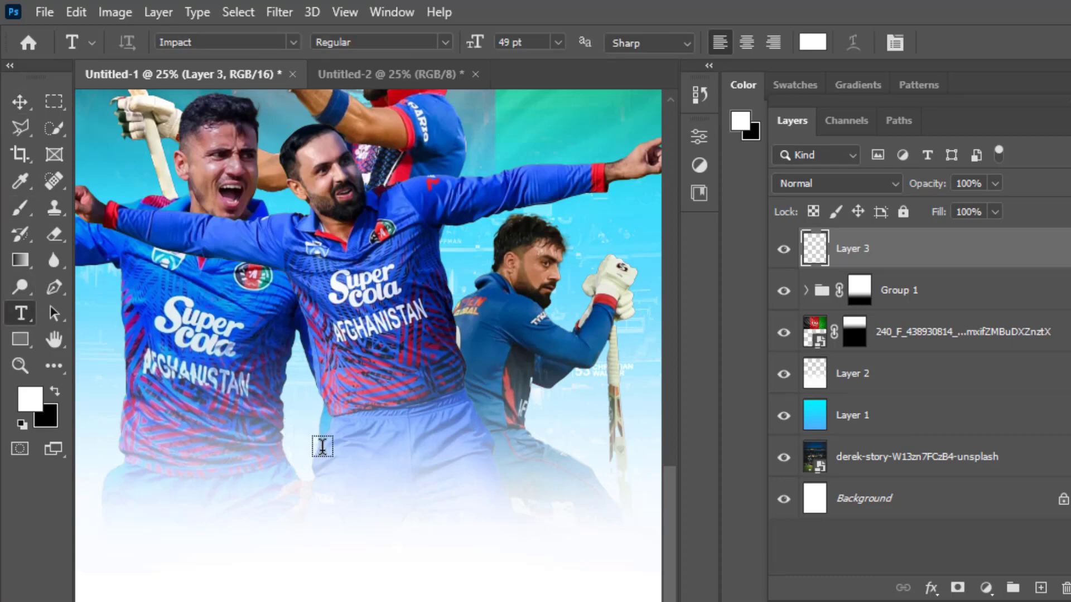
left_click(299, 446)
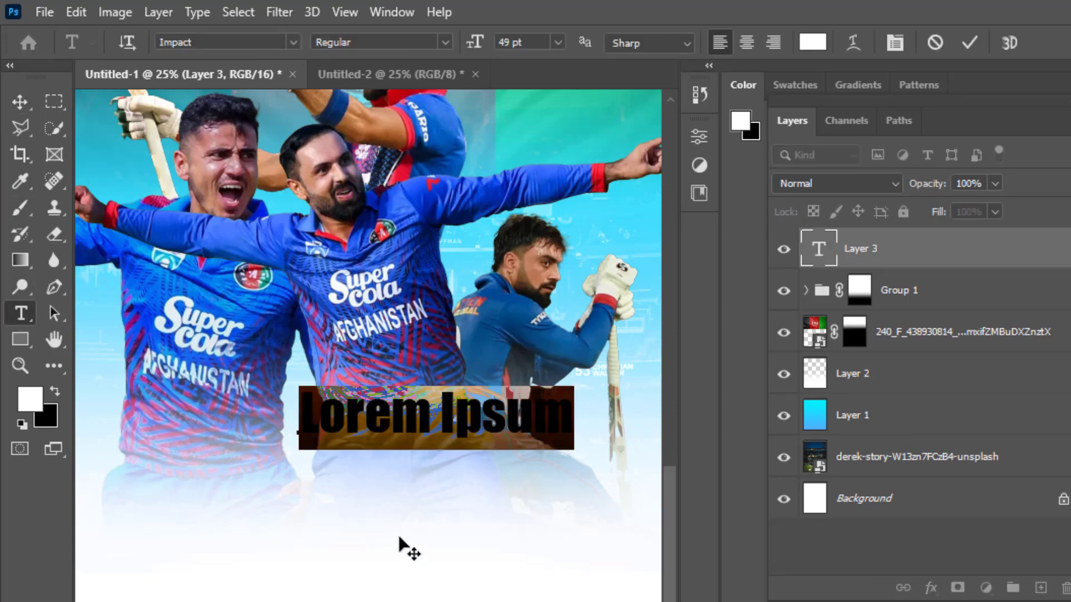
key("BackSpace")
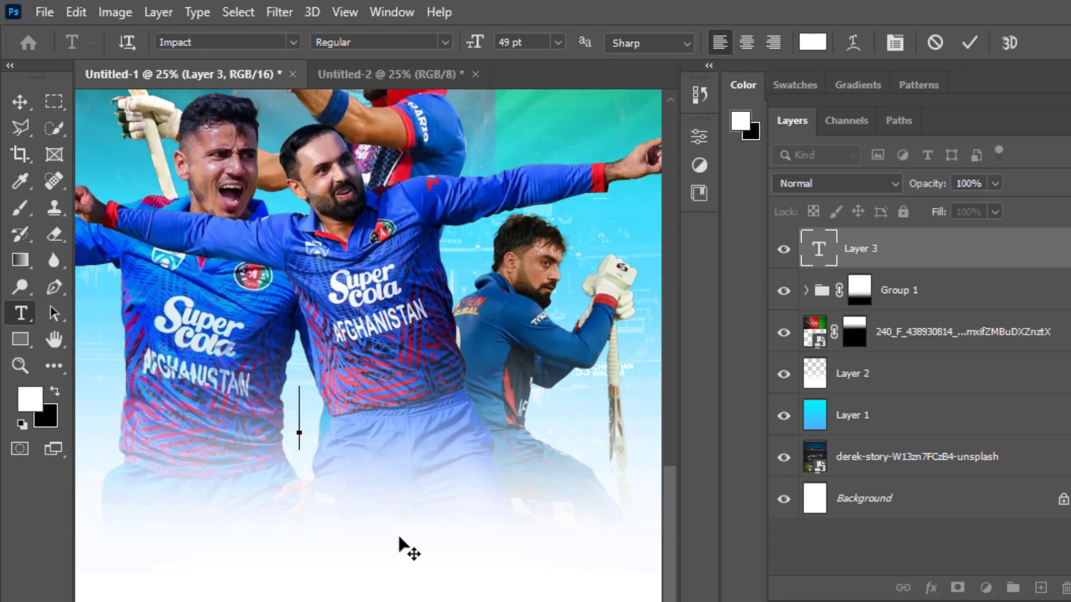
type("AF")
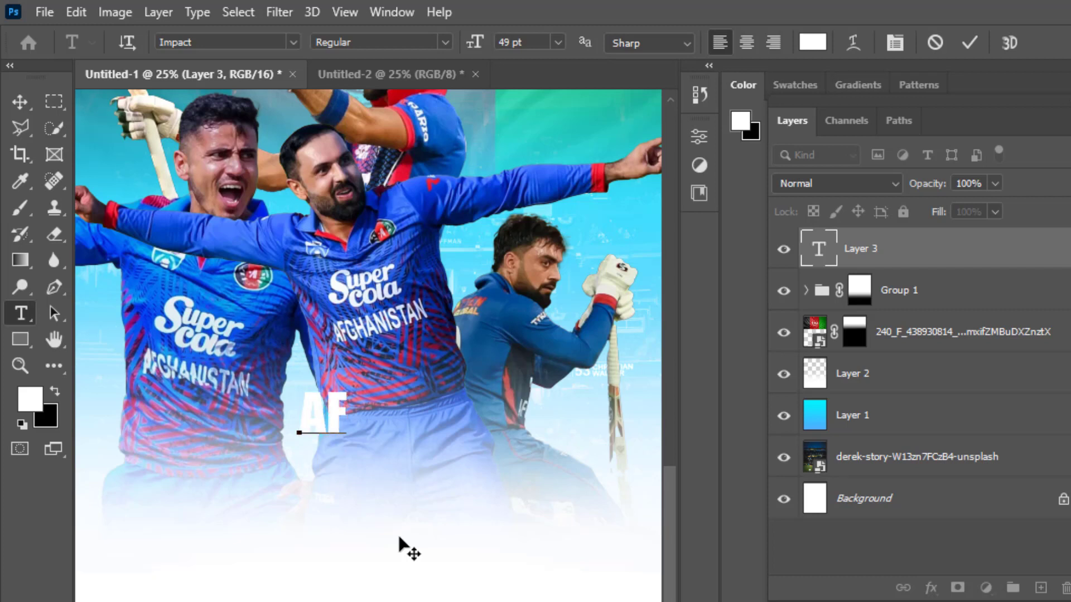
type("GA")
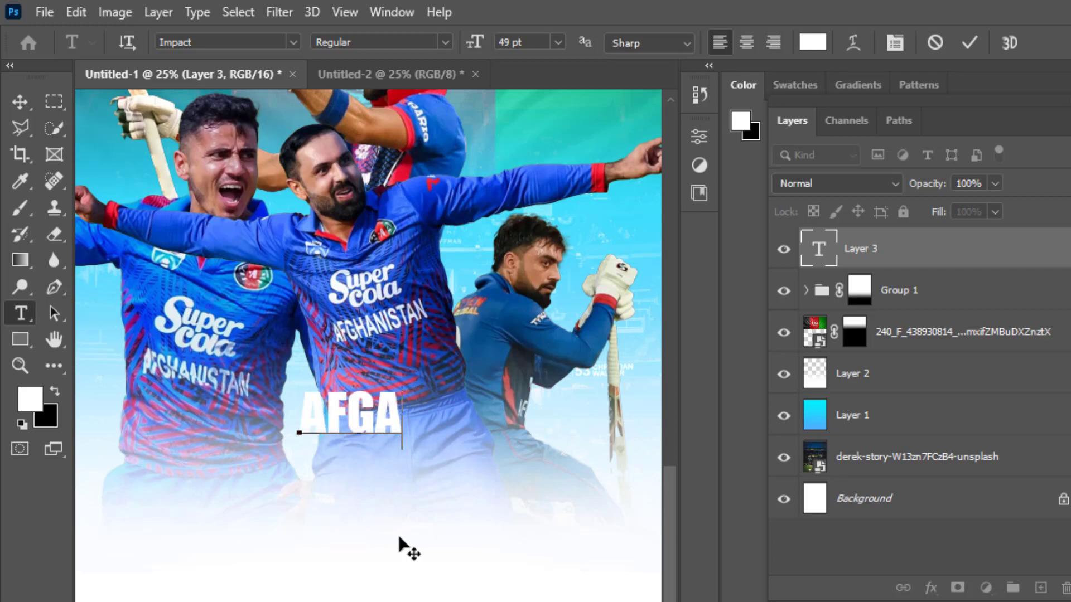
type("N")
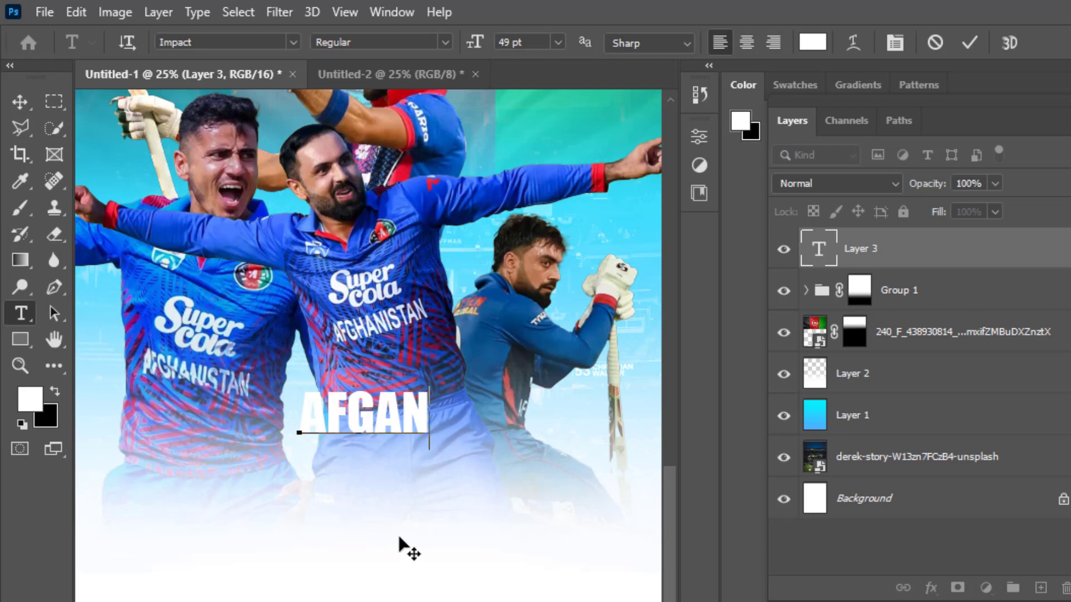
type("IST")
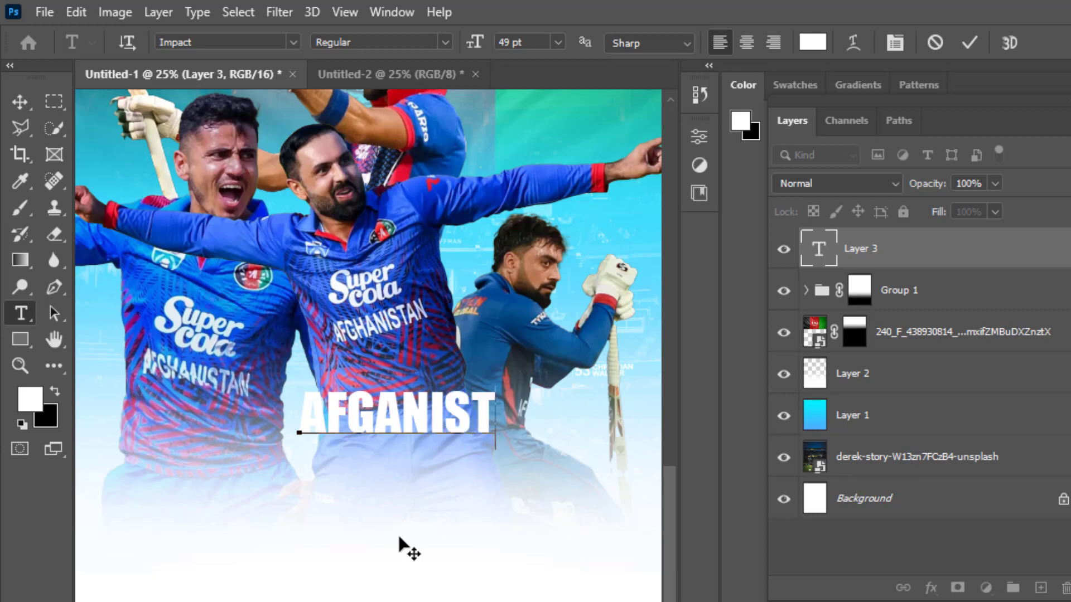
type("AN")
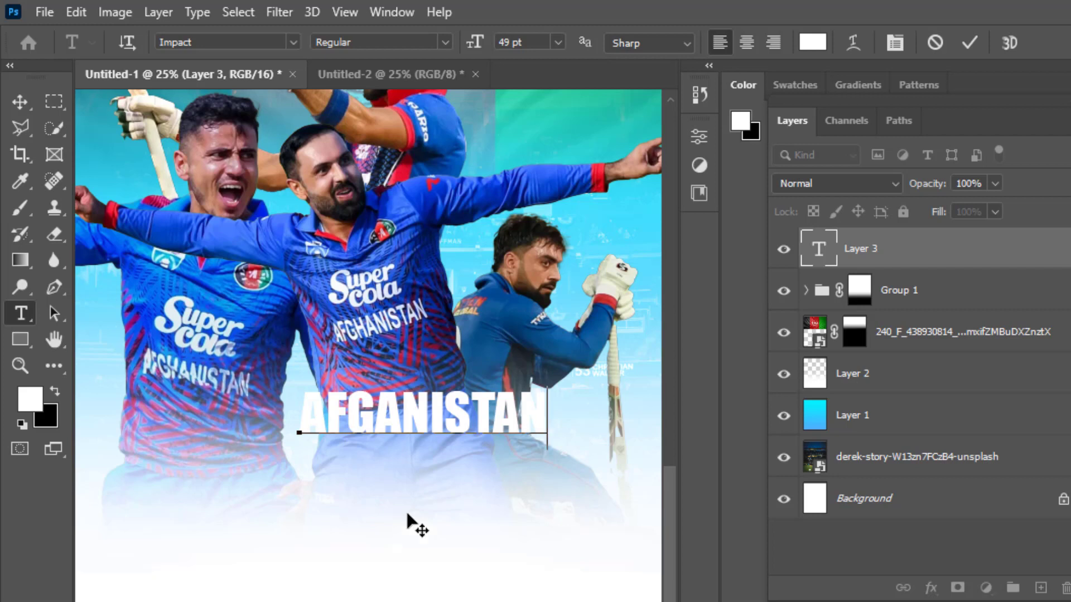
left_click(25, 100)
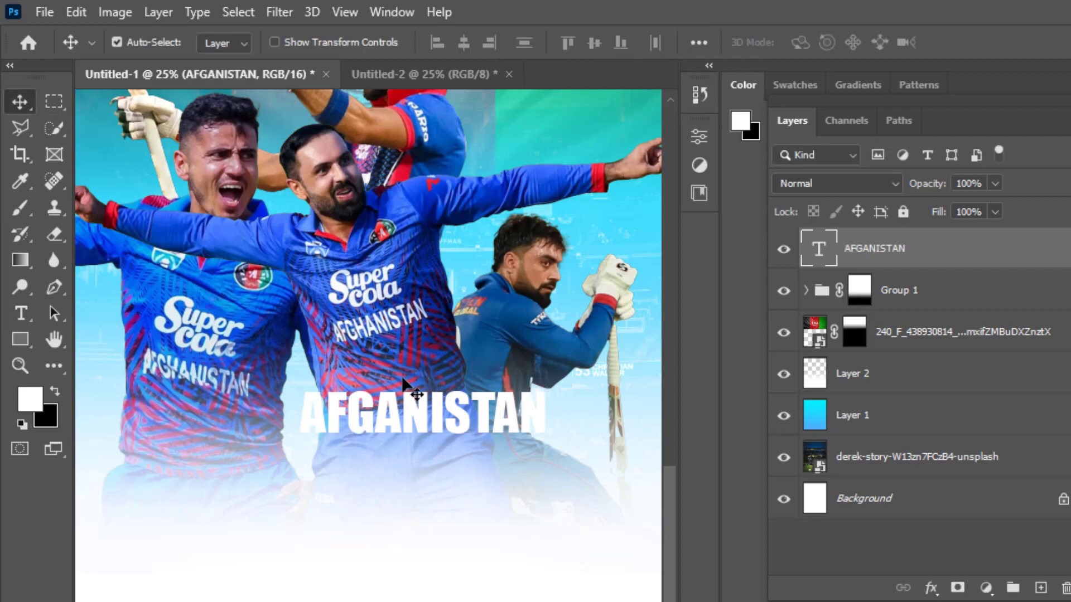
Step: Free-transform the AFGANISTAN title to about 224% (about 110 pt) and move it lower
left_click(84, 9)
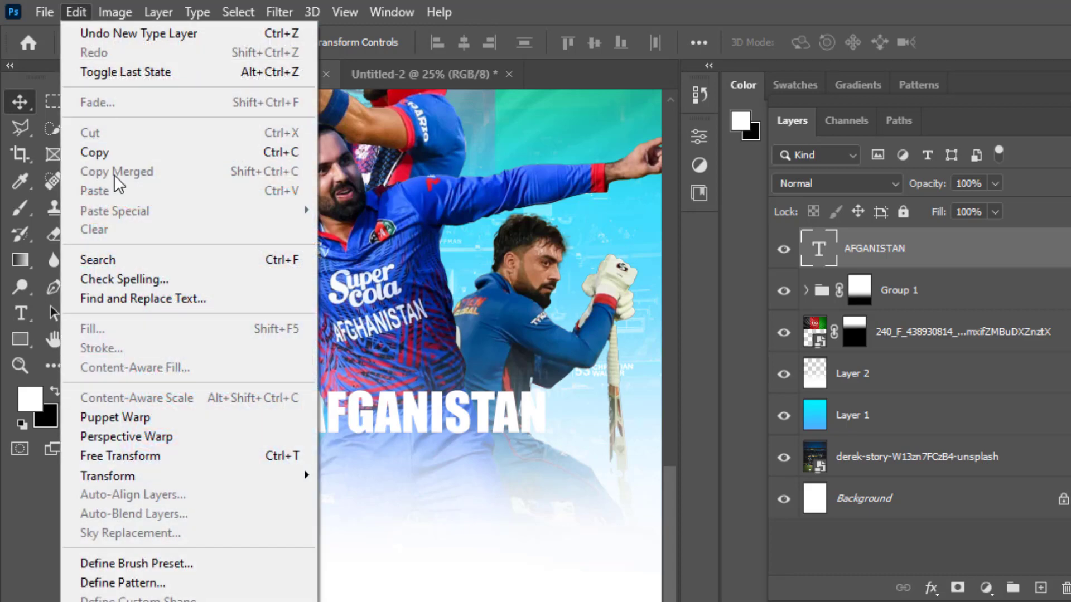
left_click(122, 453)
left_click_drag(422, 445, 423, 527)
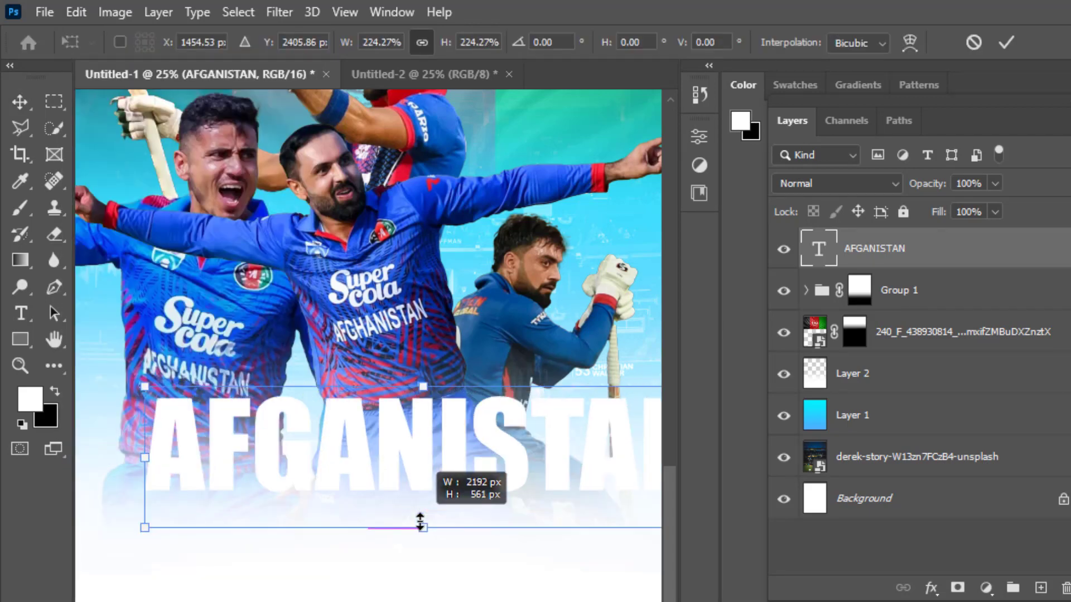
key("ctrl+minus")
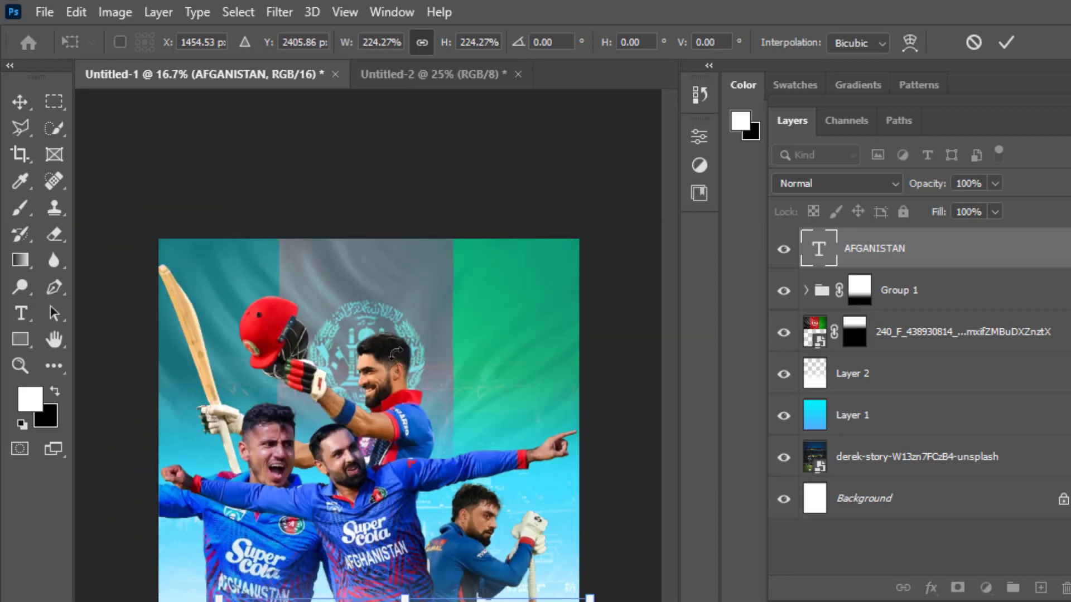
left_click_drag(424, 600, 399, 601)
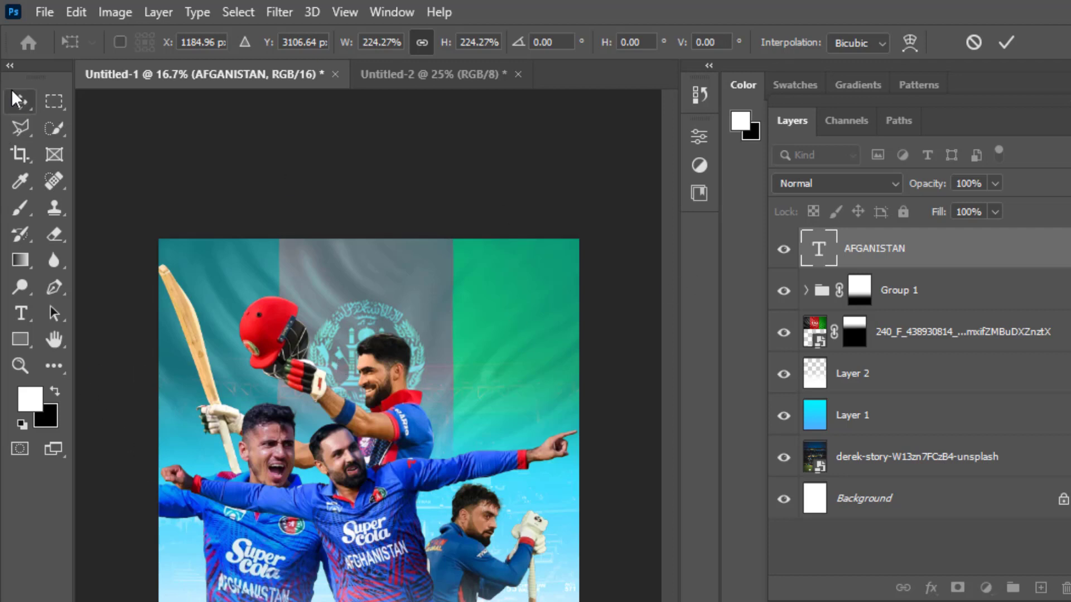
key("Return")
left_click(699, 136)
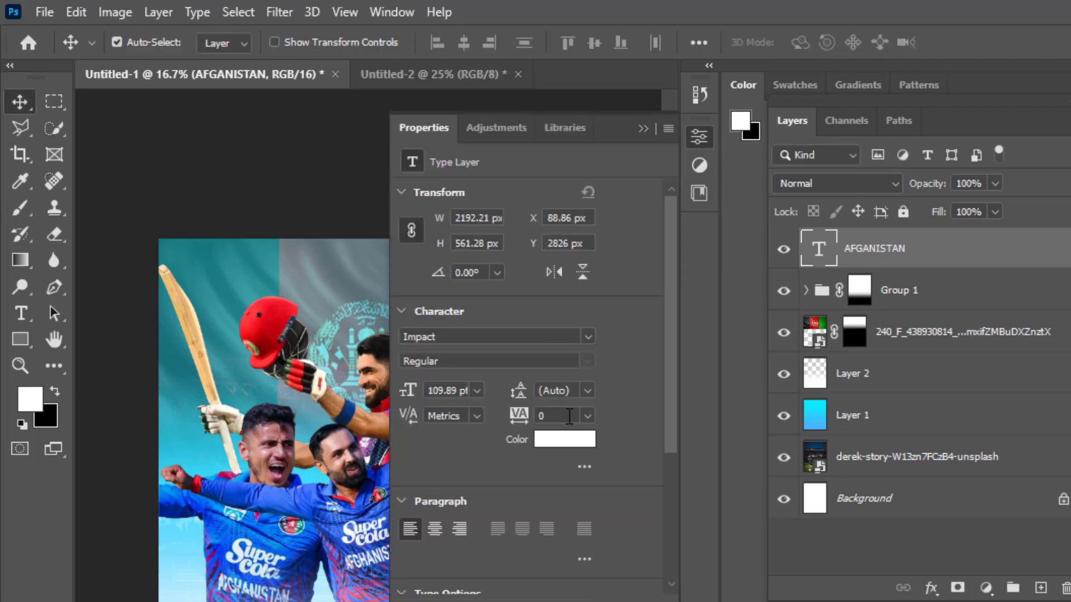
Step: Set the AFGANISTAN text colour to #4679fe, eyedropped from a player's jersey sleeve
left_click(576, 453)
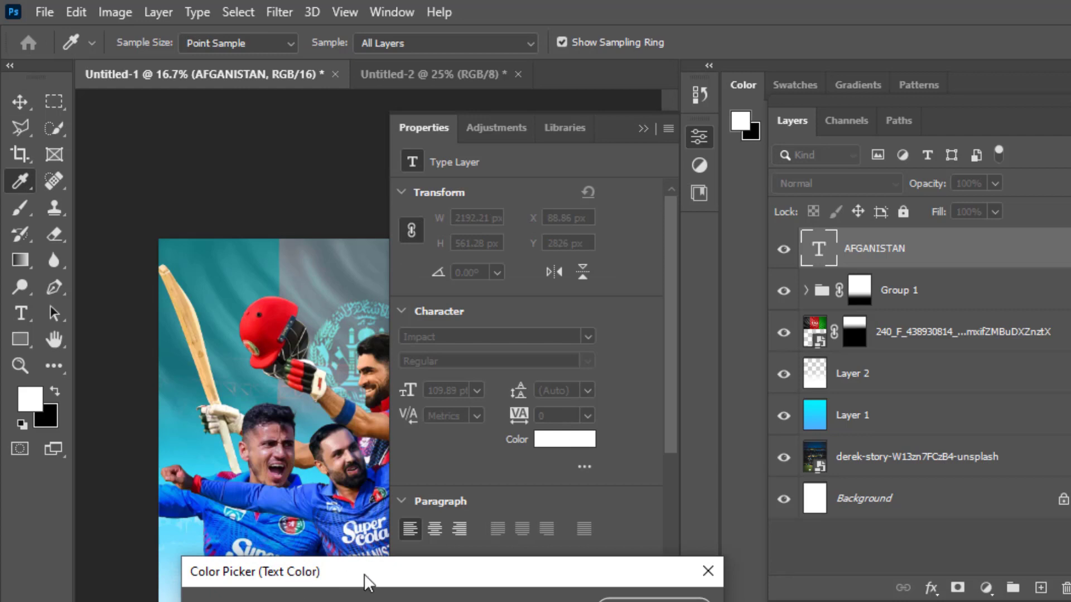
mouse_move(383, 594)
left_mouse_down()
mouse_move(531, 261)
mouse_move(541, 187)
left_mouse_up()
left_click(274, 504)
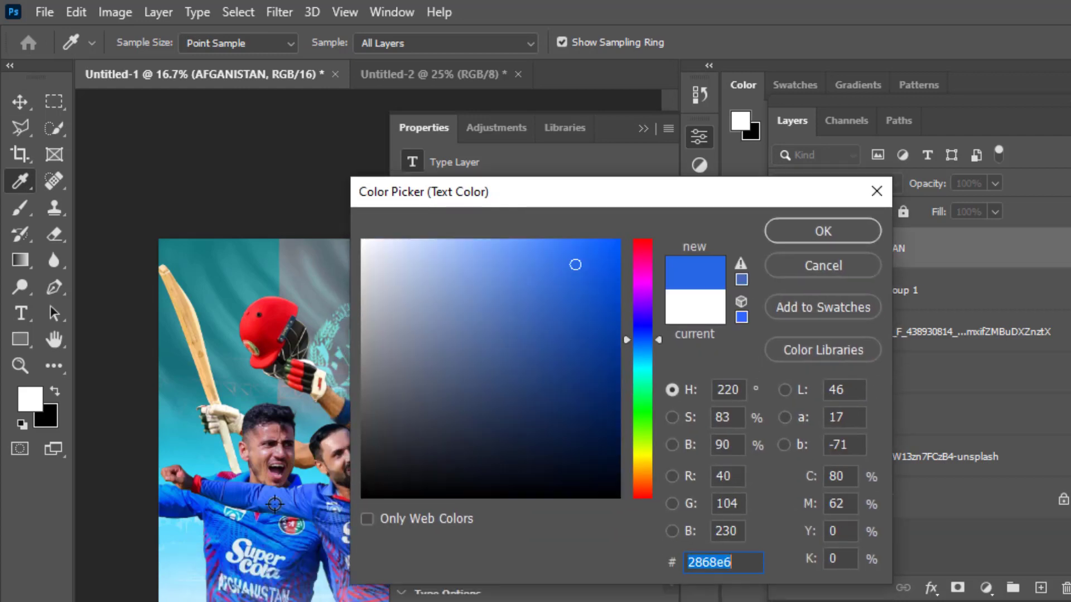
left_click(249, 531)
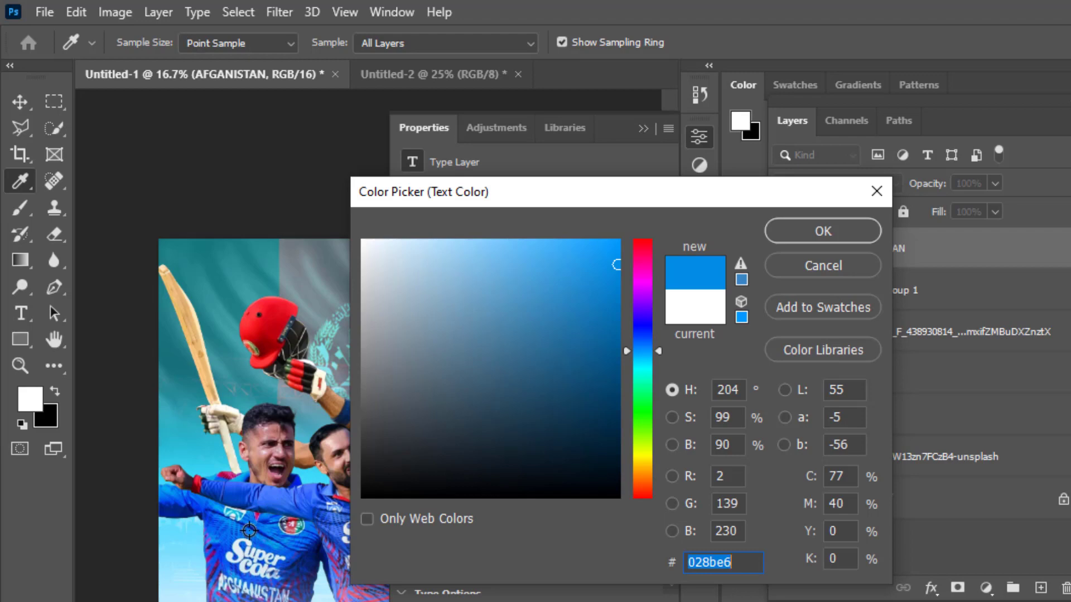
key("ctrl+plus")
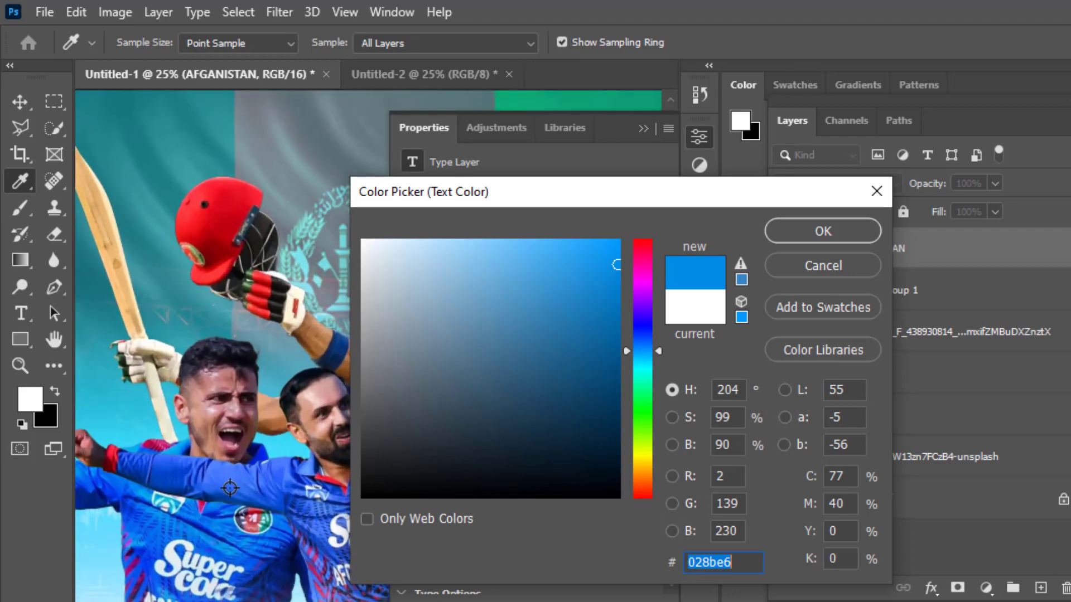
key("ctrl+plus")
key("ctrl+plus")
key("ctrl+plus")
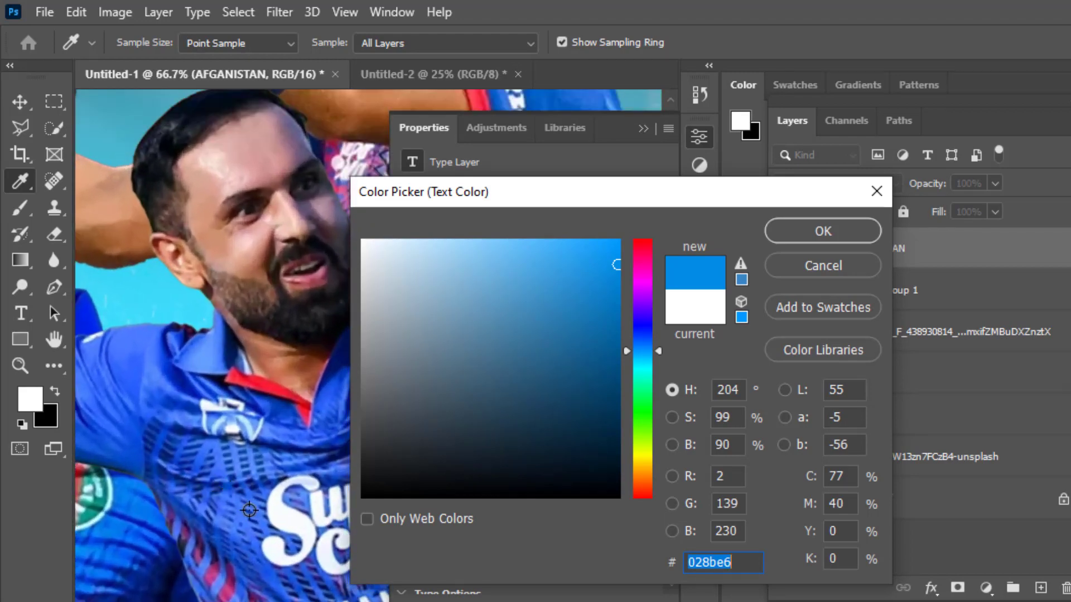
mouse_move(161, 500)
left_mouse_down()
mouse_move(390, 550)
mouse_move(466, 555)
mouse_move(313, 502)
left_mouse_up()
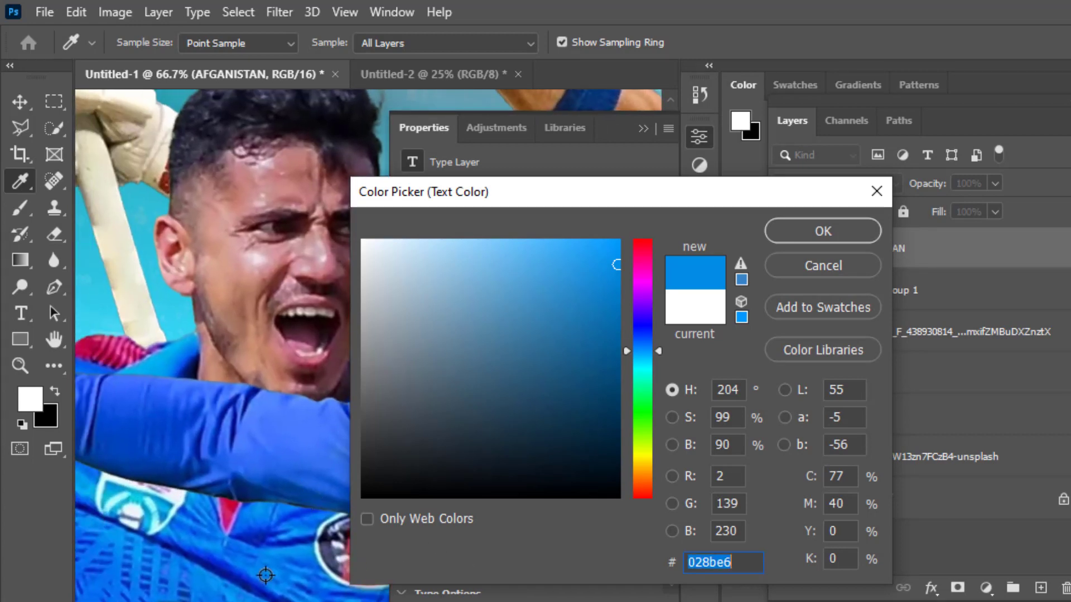
left_click(201, 576)
left_click(201, 576)
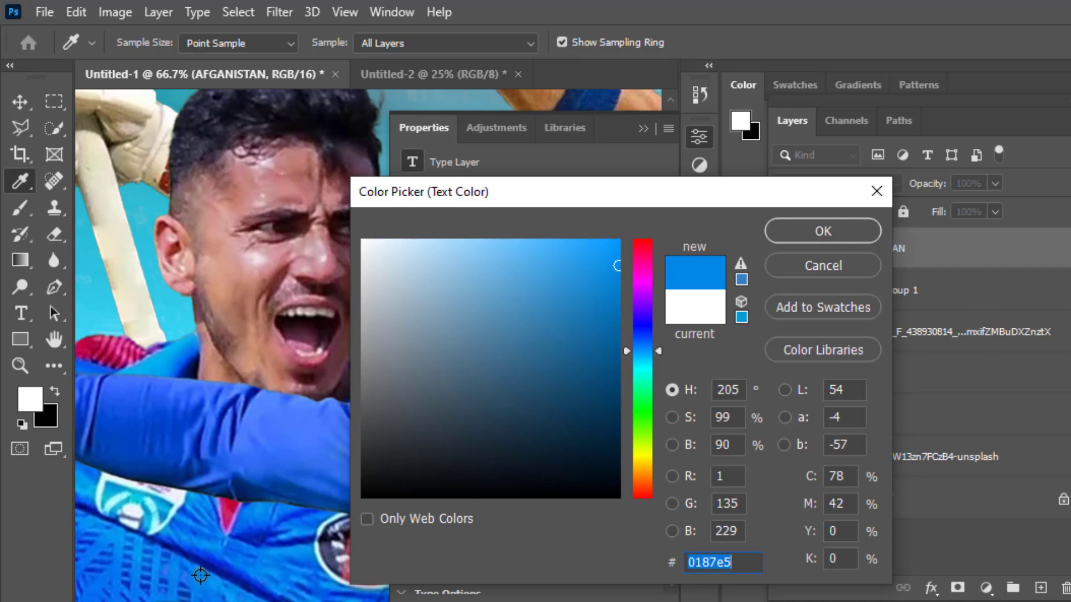
left_click(280, 431)
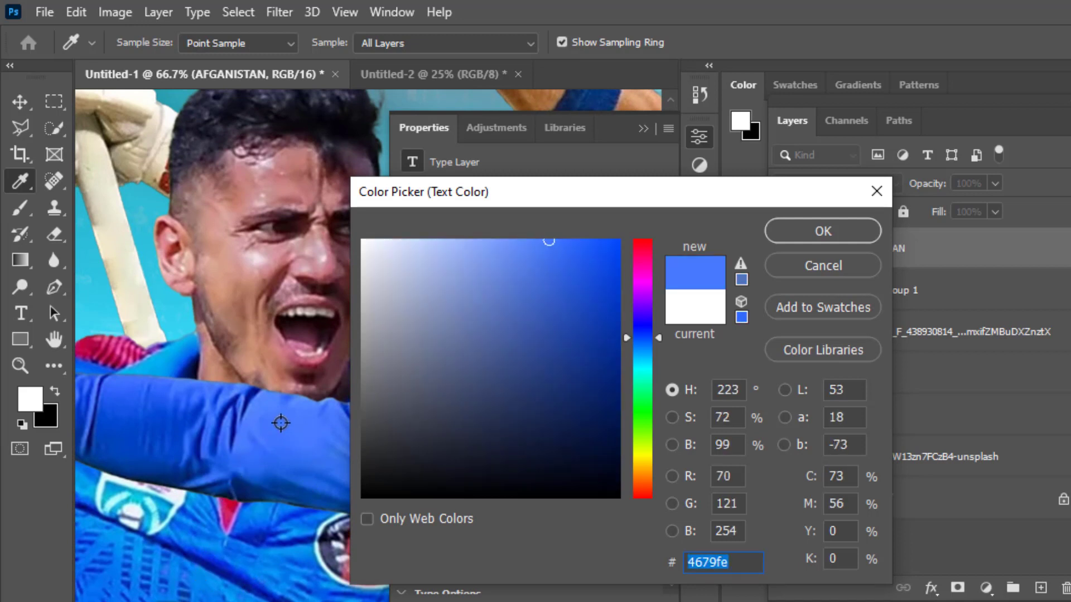
key("ctrl+minus")
key("ctrl+minus")
key("ctrl+minus")
key("ctrl+minus")
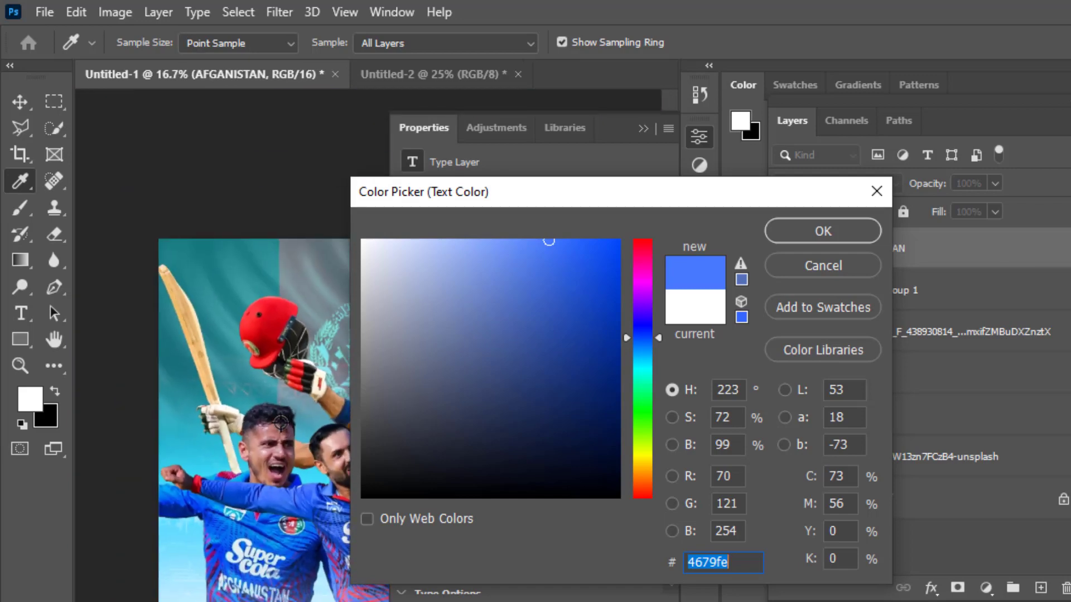
key("Return")
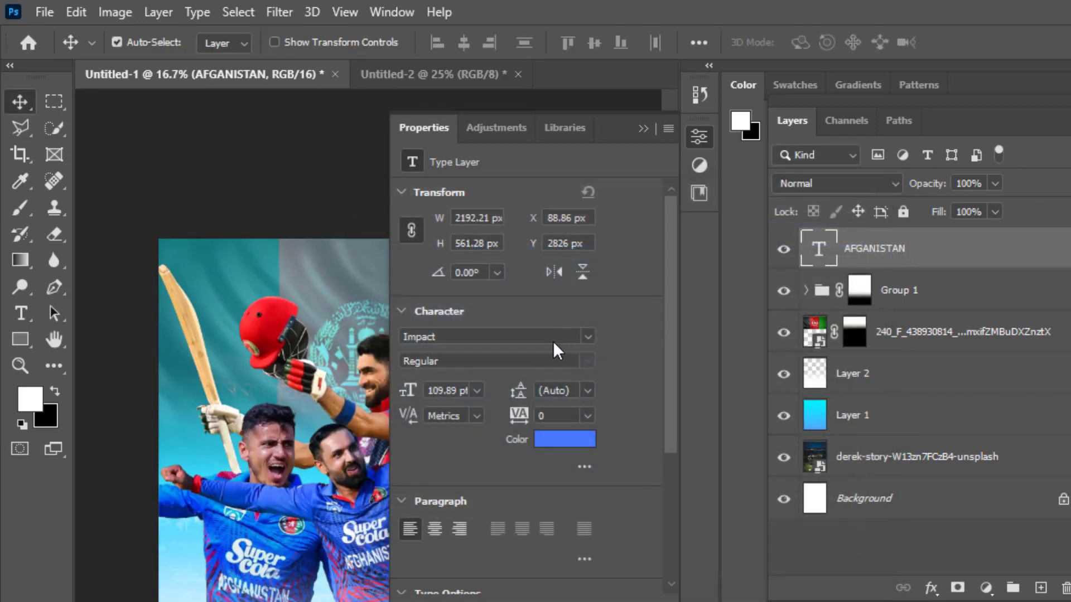
Step: Place the ACB logo, scale it to 24.71%, and set it just above the title
left_click(644, 129)
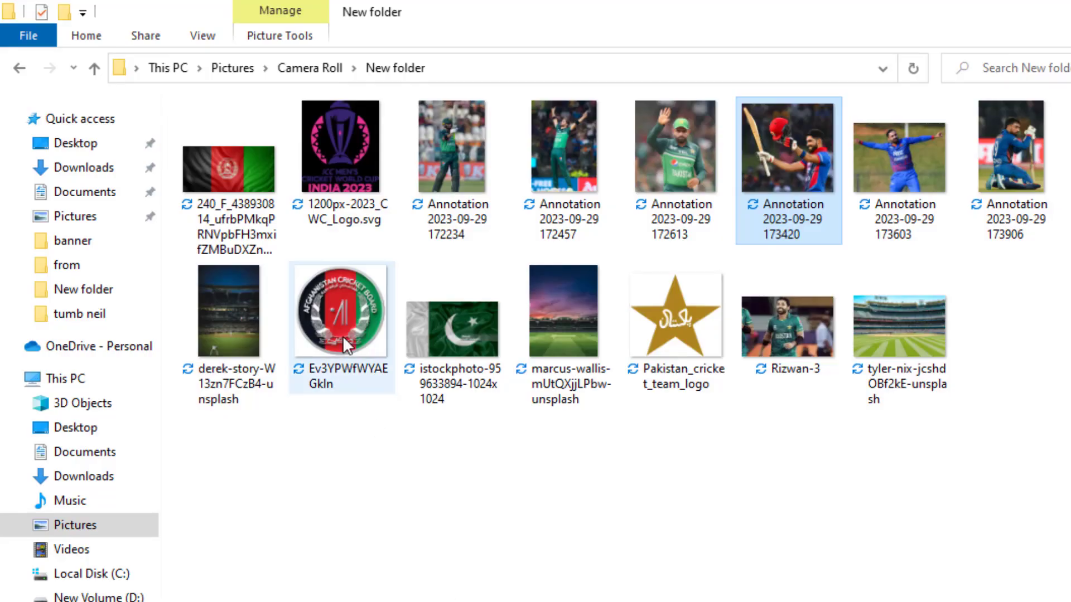
left_click(342, 336)
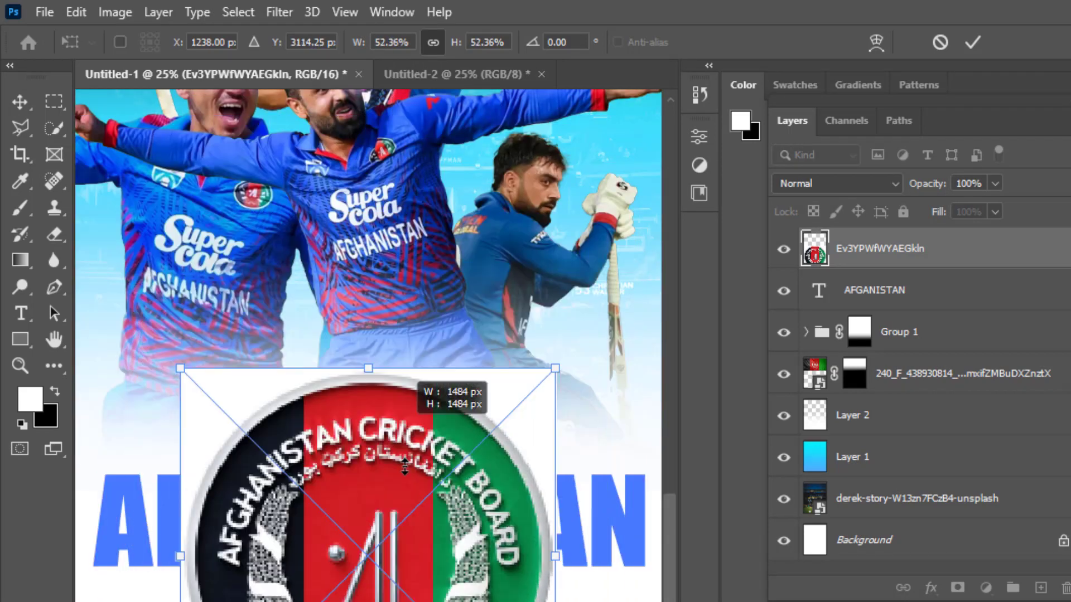
left_click_drag(369, 118, 368, 504)
left_click_drag(406, 551, 375, 400)
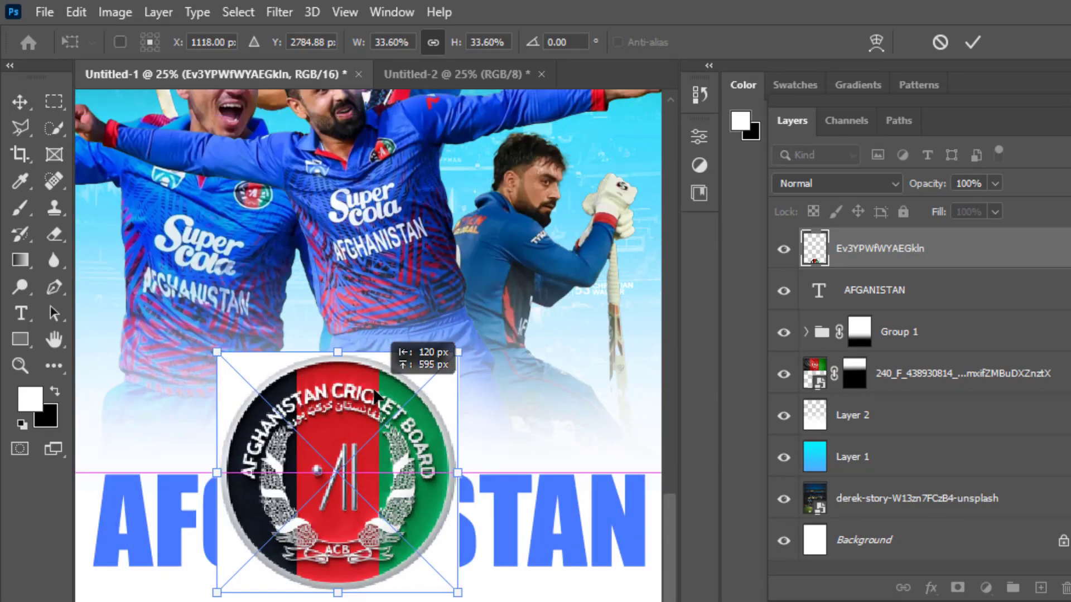
left_click_drag(344, 353, 346, 411)
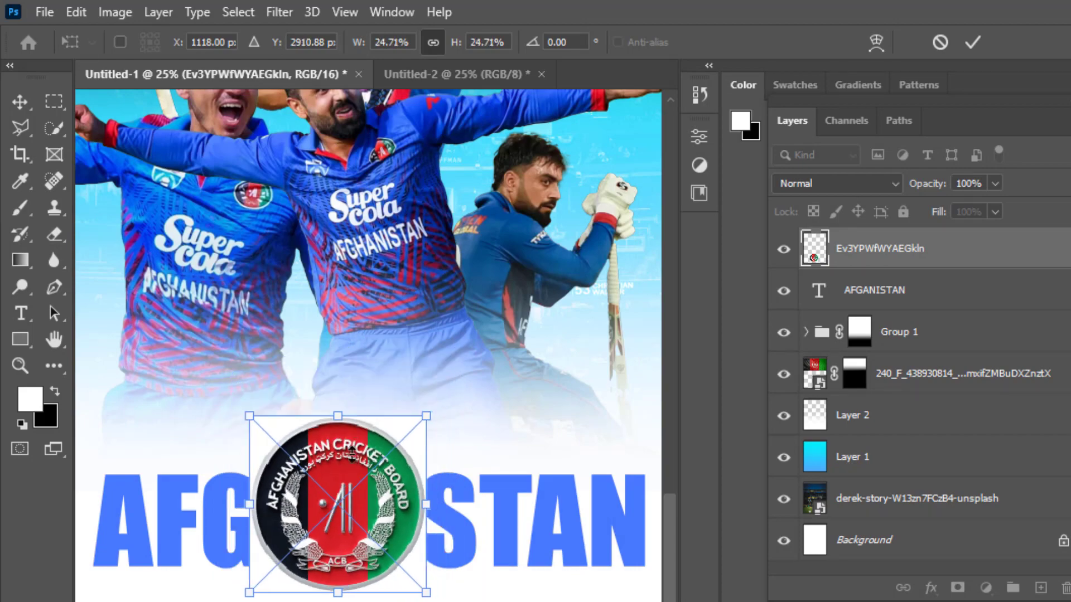
left_click_drag(343, 480, 248, 350)
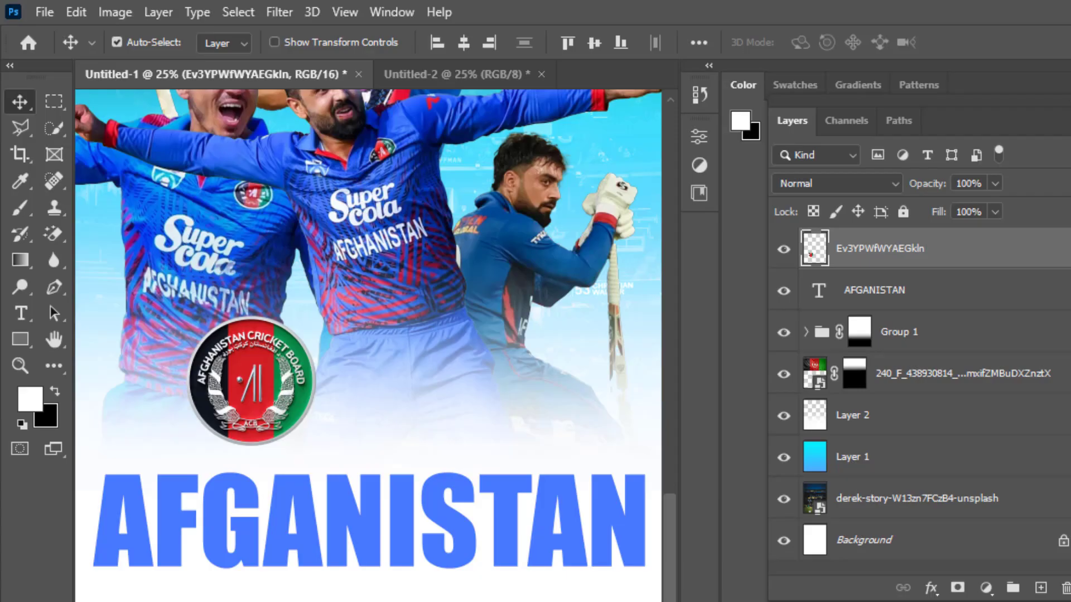
Step: Place the CWC 2023 logo at about 8.69% beside the ACB logo above AFGANISTAN
left_click_drag(340, 161, 389, 340)
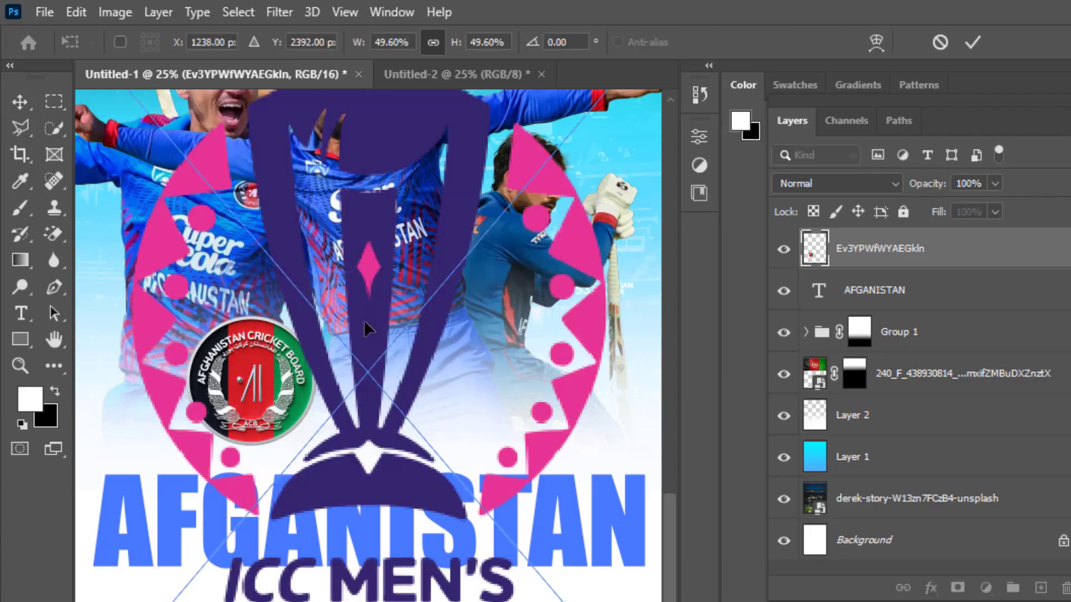
scroll(391, 279, "up", 3)
scroll(394, 223, "up", 2)
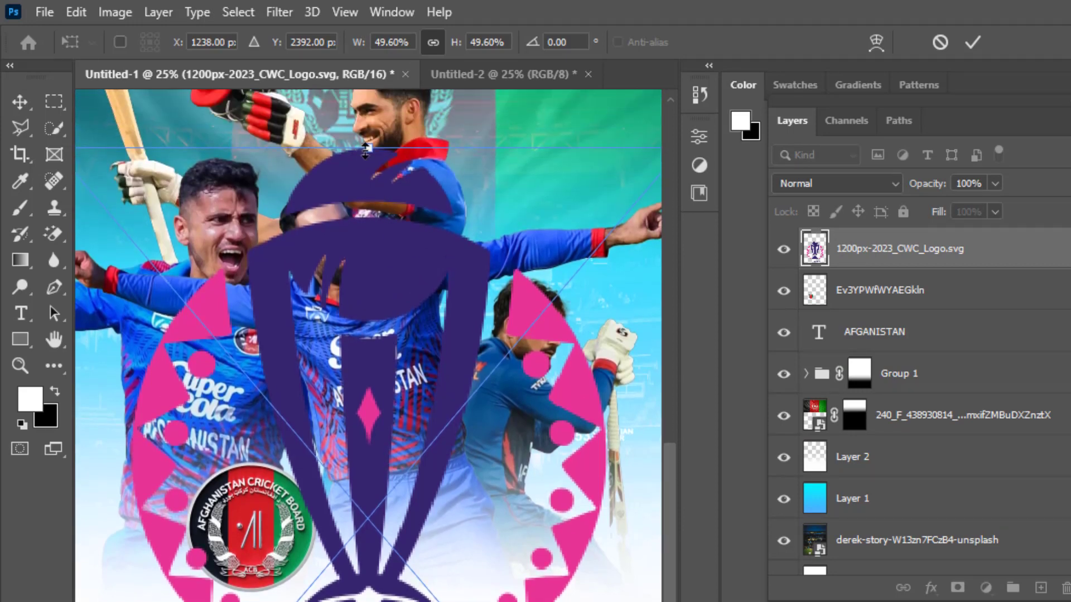
mouse_move(366, 149)
left_mouse_down()
mouse_move(368, 558)
mouse_move(391, 470)
left_mouse_up()
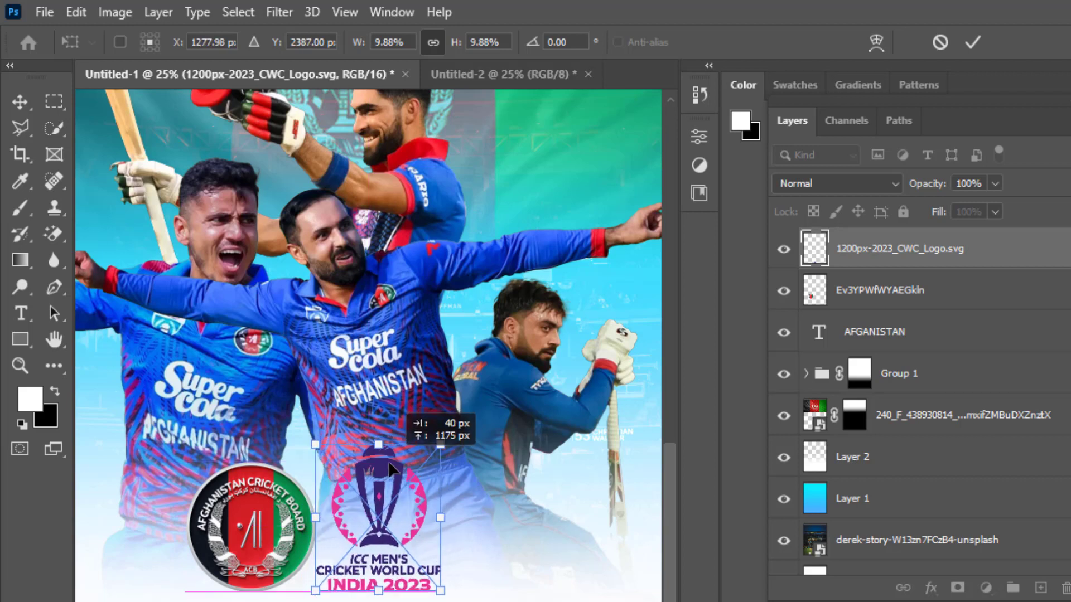
left_click_drag(391, 469, 378, 461)
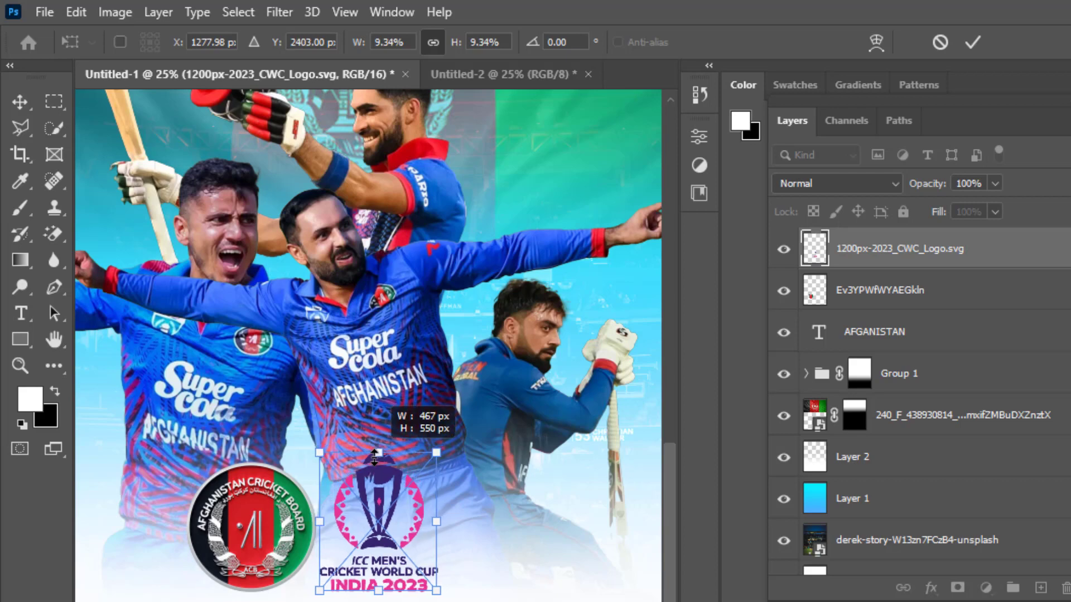
left_click(20, 101)
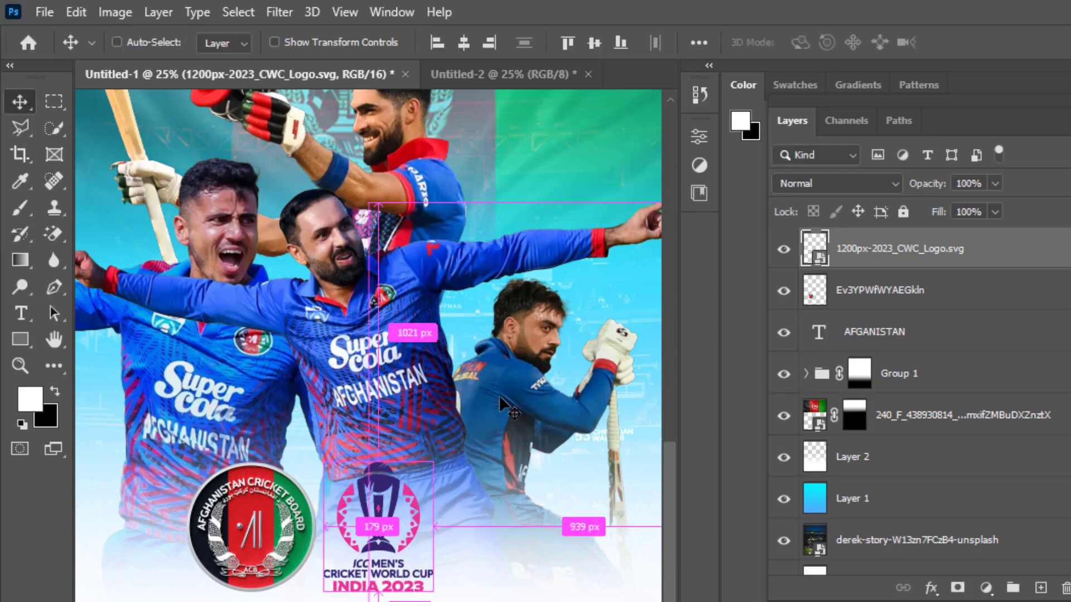
key("ctrl+minus")
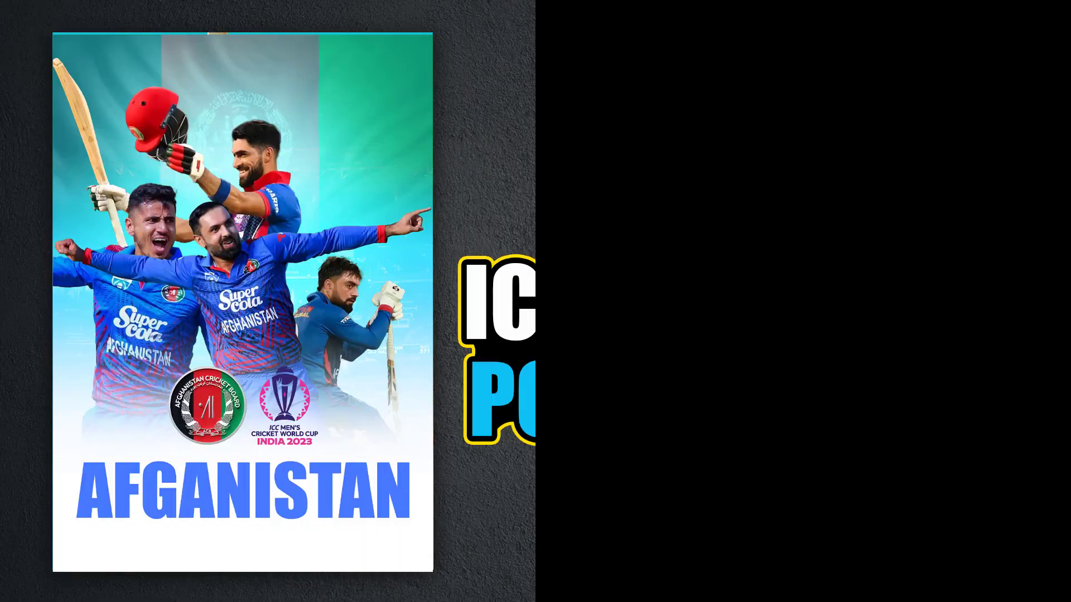